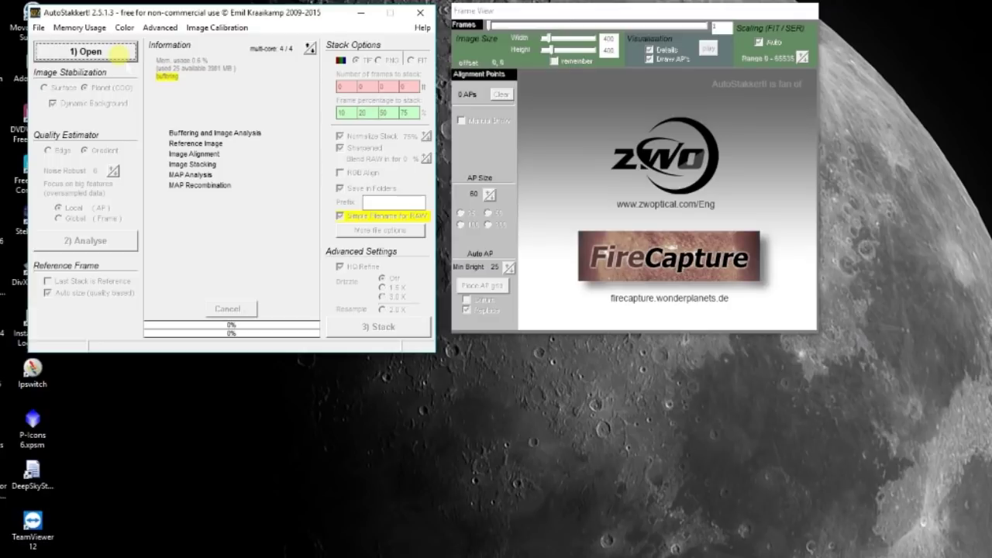
- Load the 602-frame 19_26_15.avi recording and set stabilisation to Planet (COG)
left_click(116, 53)
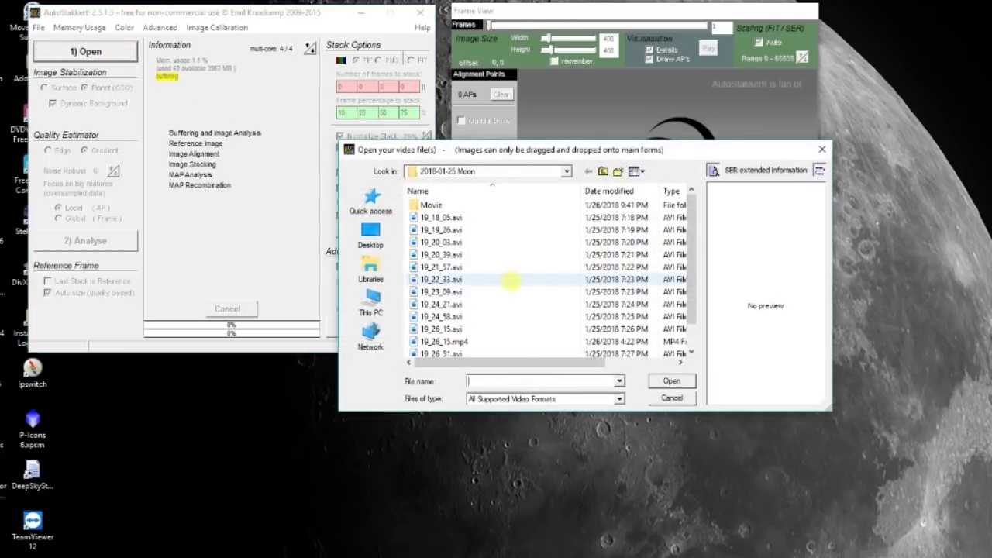
double_click(453, 330)
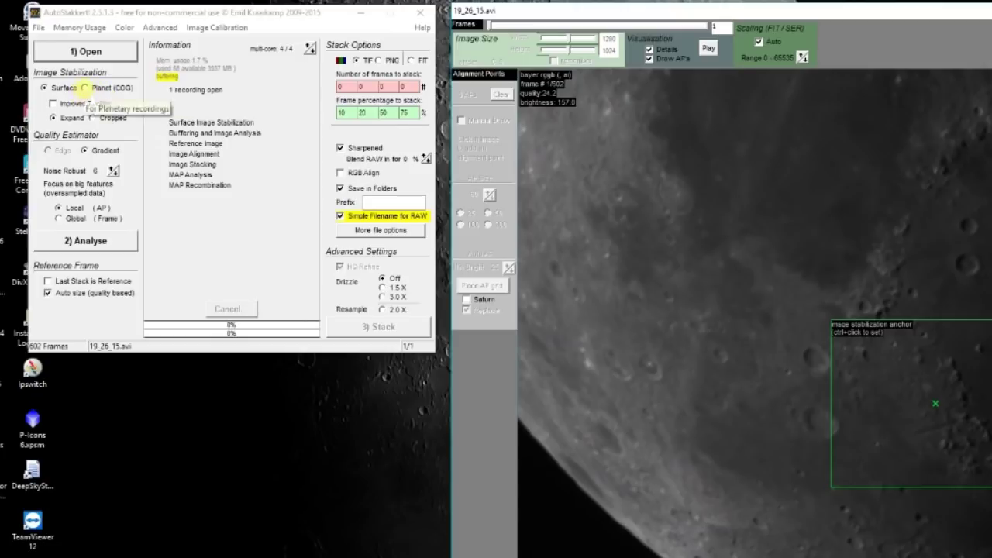
left_click(84, 88)
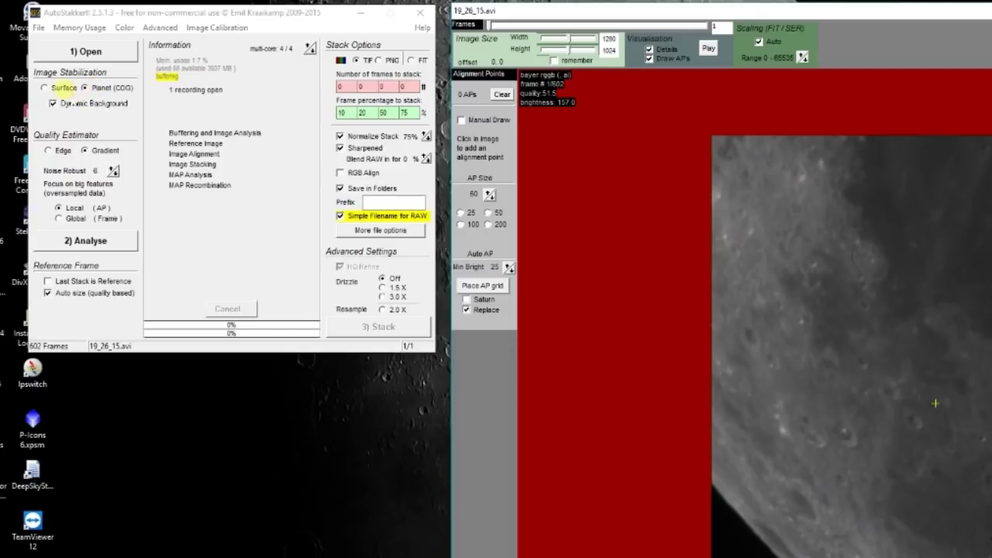
- Switch image stabilisation to Surface and analyse all frames to produce the quality graph
left_click(62, 88)
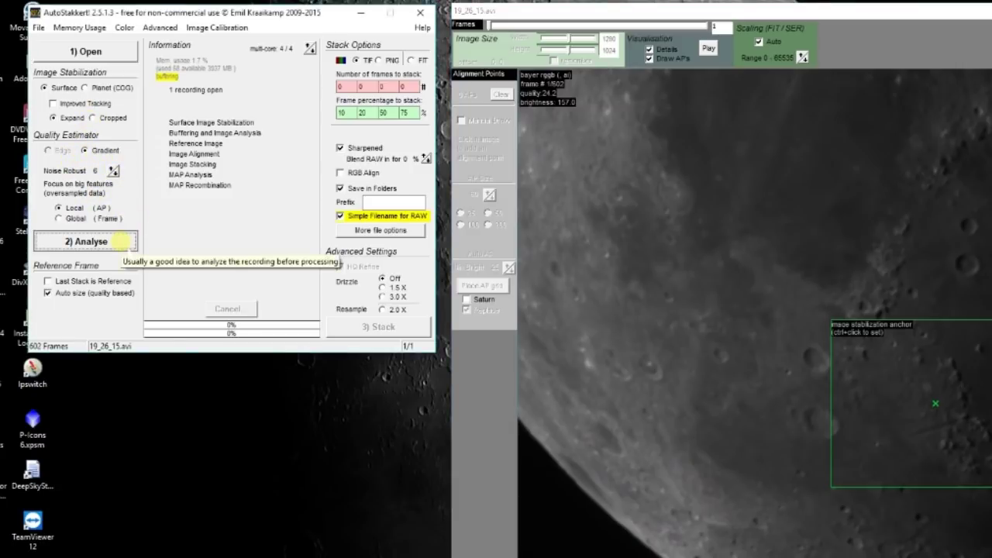
left_click(121, 242)
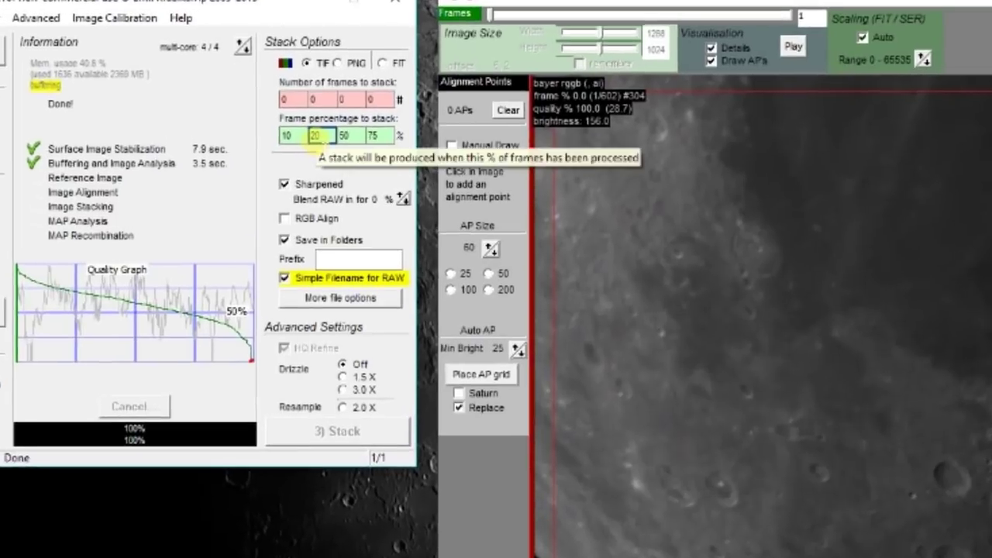
left_click(319, 91)
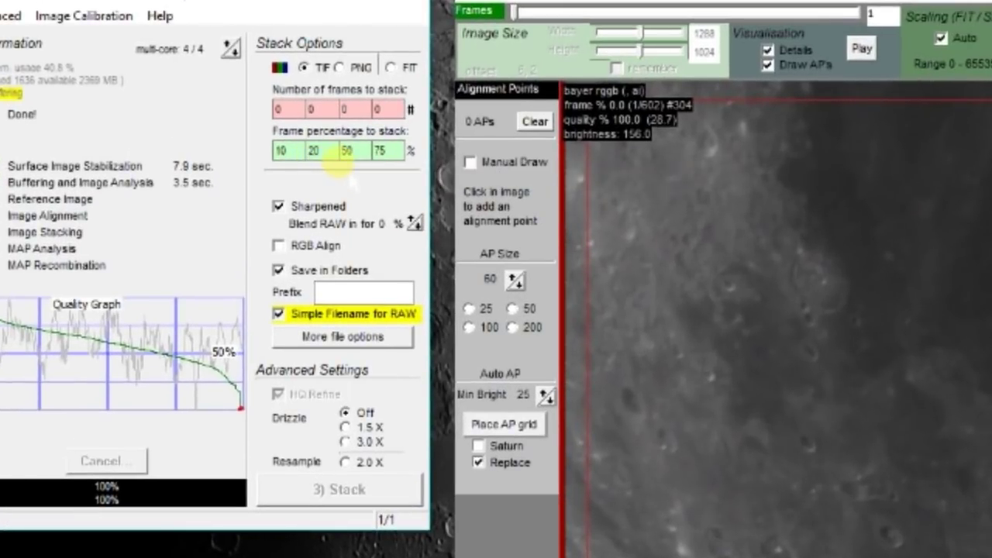
double_click(381, 151)
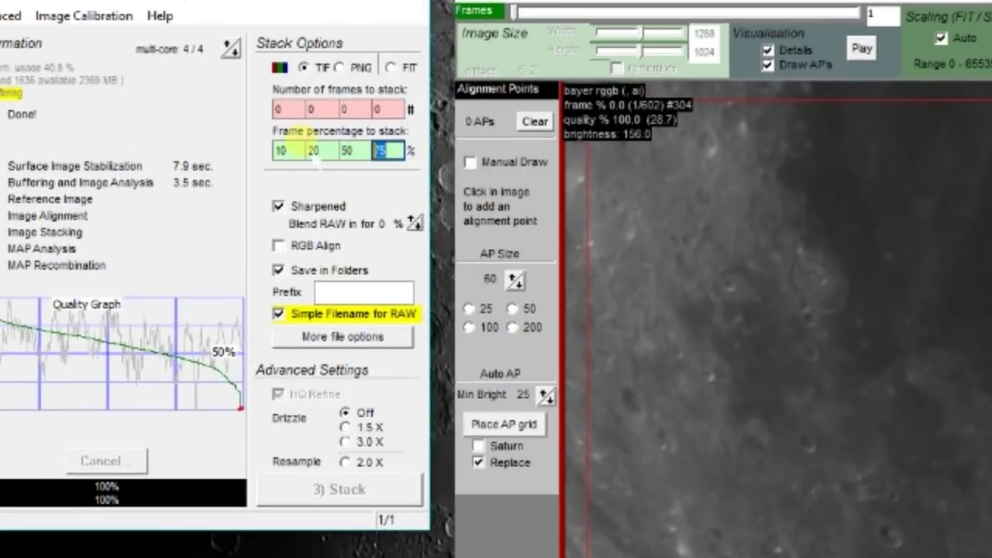
type("0")
double_click(355, 150)
type("0")
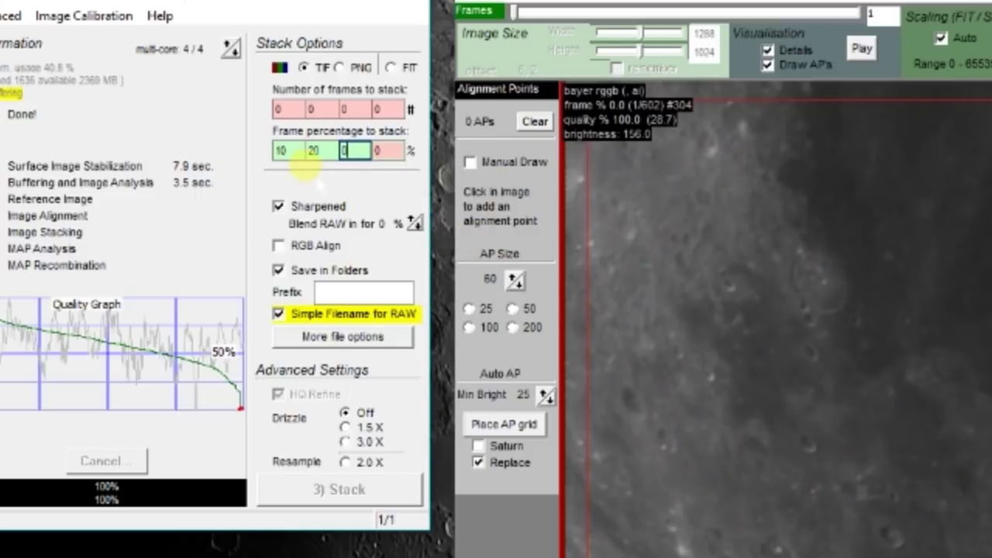
key("BackSpace")
type("5")
left_click(321, 150)
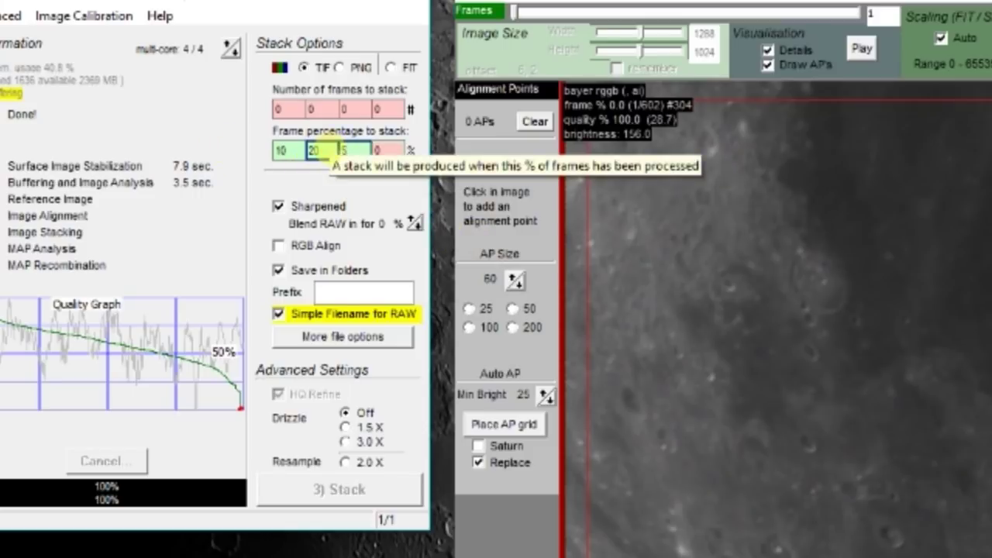
left_click(348, 150)
type("0")
left_click(387, 151)
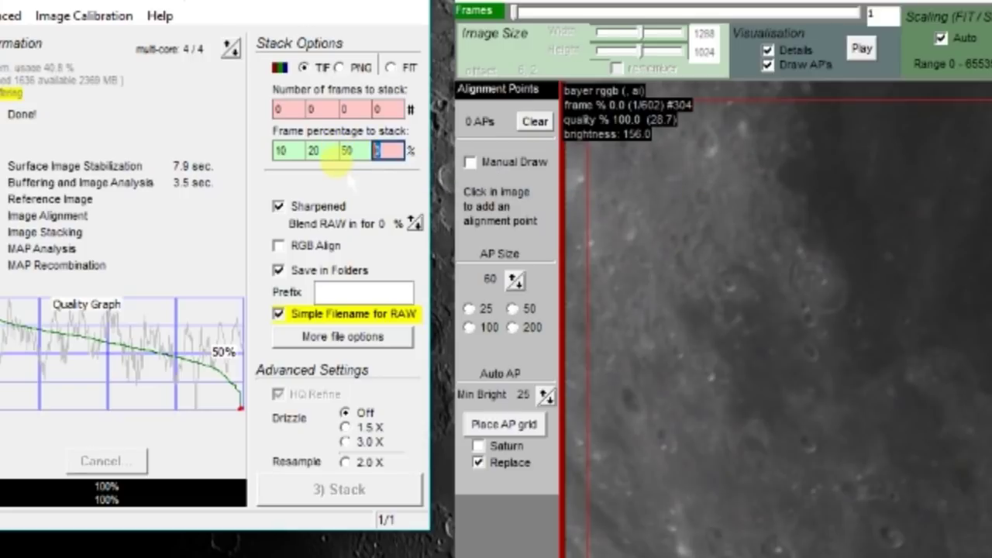
type("75")
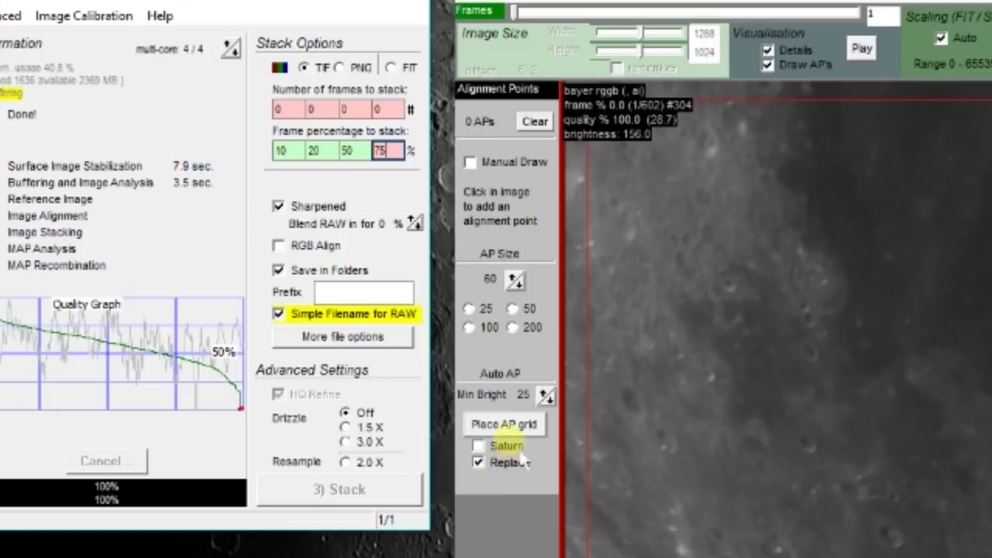
- Place a 525-point alignment grid over the moon and stack the best frames
left_click(508, 425)
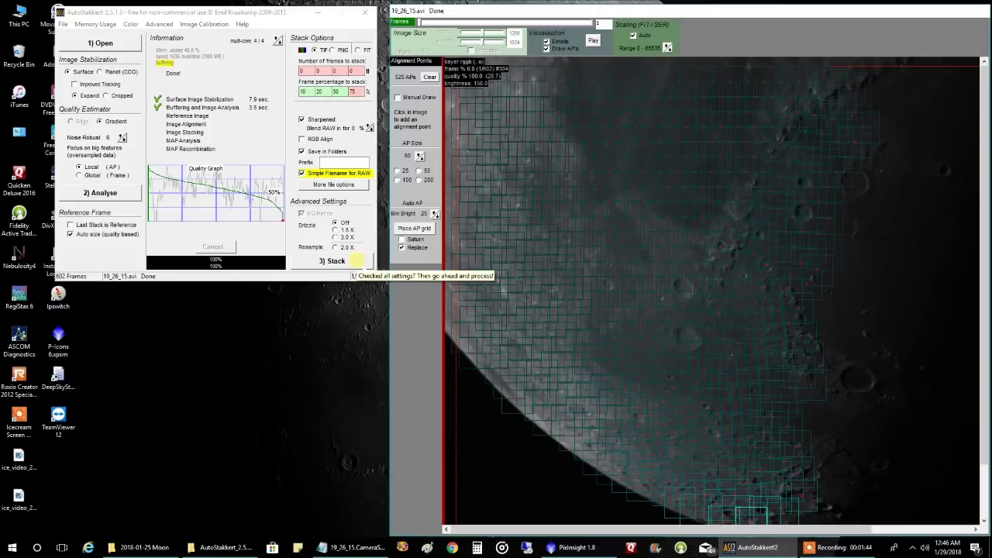
left_click(356, 281)
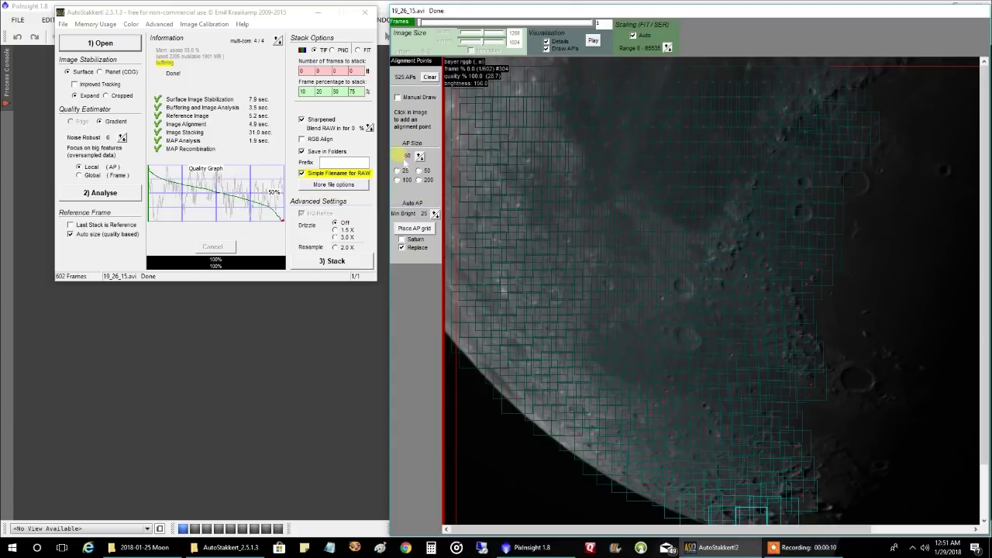
- Open 19_26_15.tif and 19_26_15_g6_ap525_conv.tif together from the AS_p50 folder in PixInsight
left_click(527, 546)
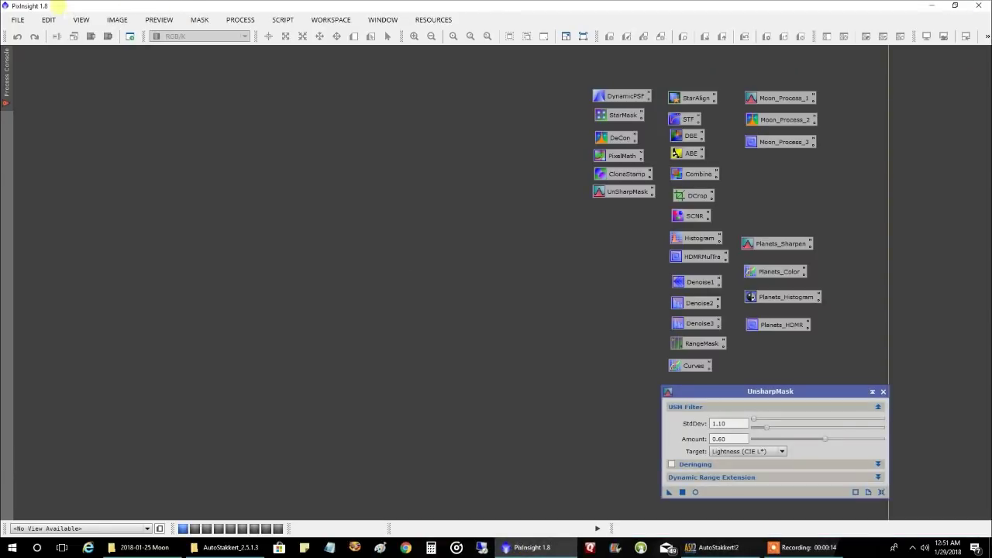
left_click(17, 20)
left_click(221, 153)
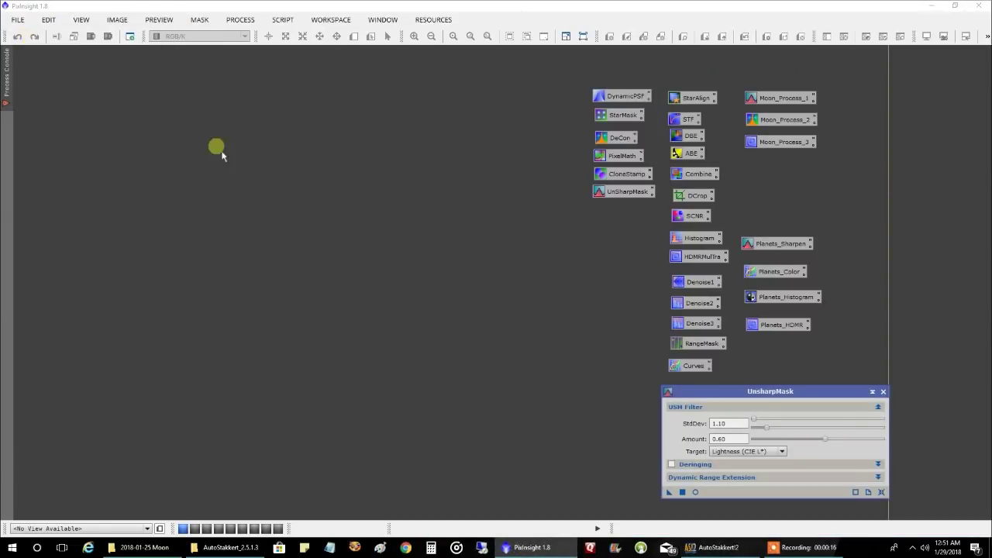
left_click(154, 36)
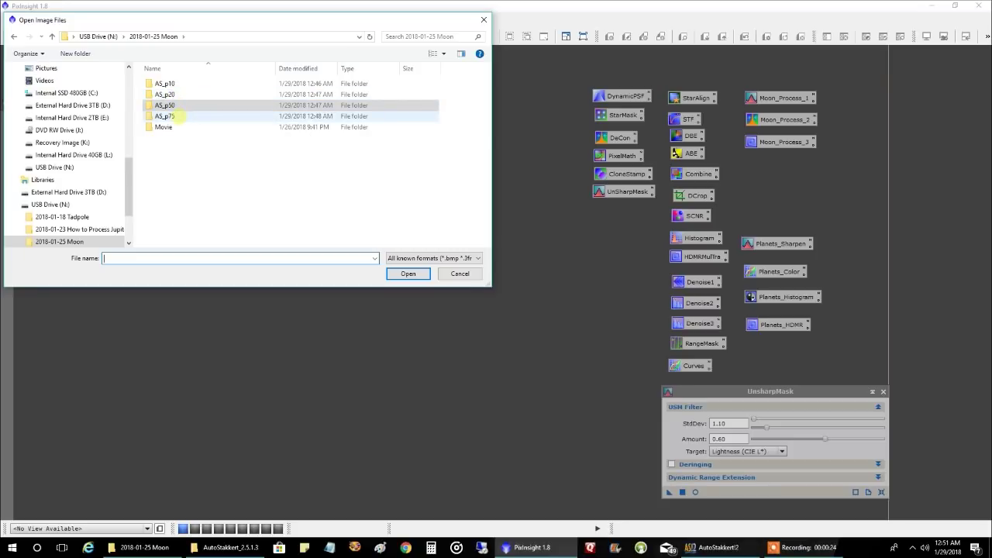
left_click(166, 105)
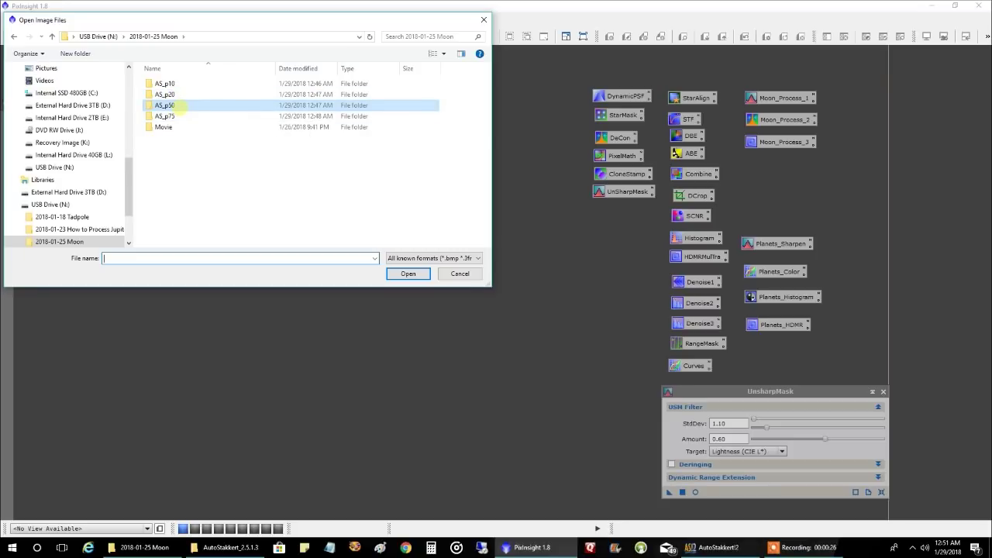
double_click(167, 105)
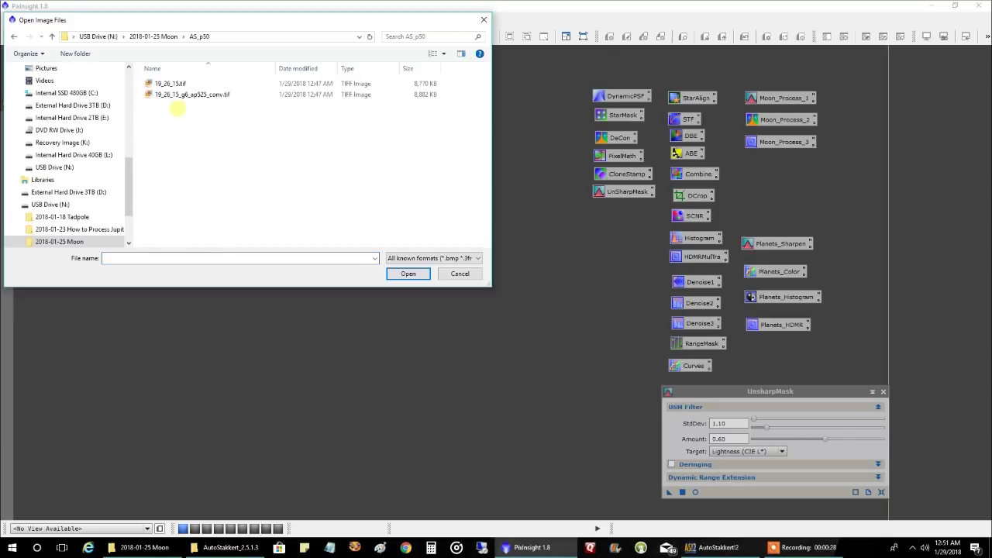
left_click(169, 84)
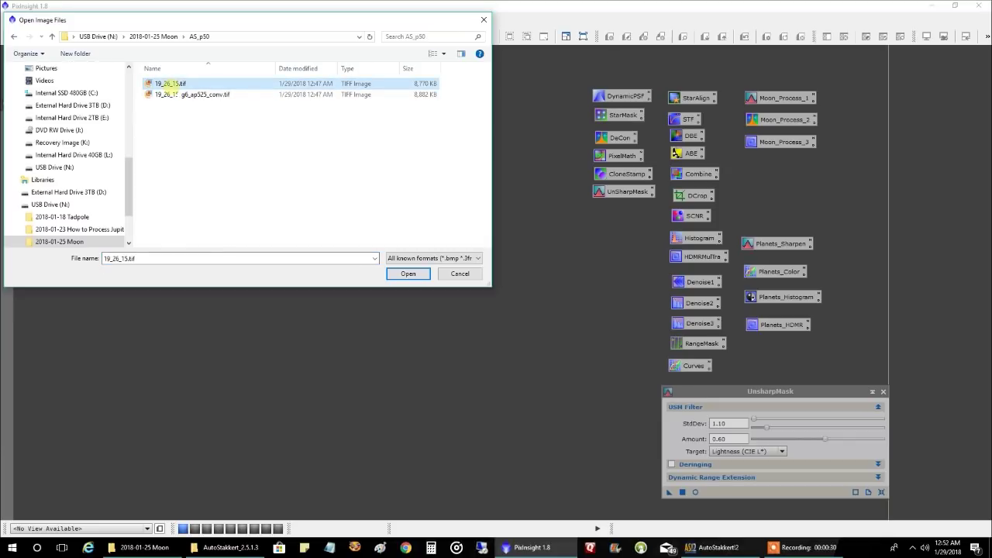
left_click(171, 95, "shift")
key("Return")
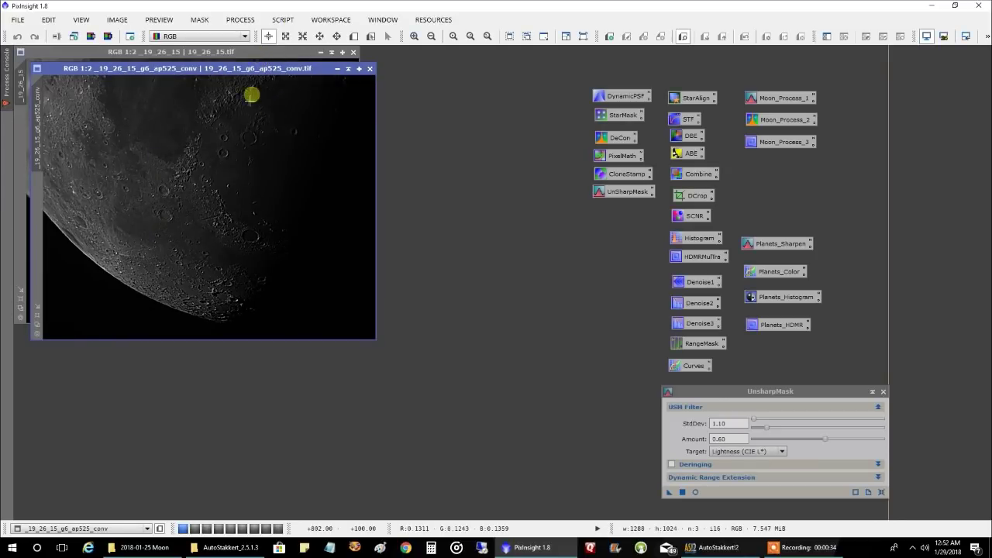
- Position the processed conv image at half size beside the original stack
left_click_drag(193, 69, 392, 123)
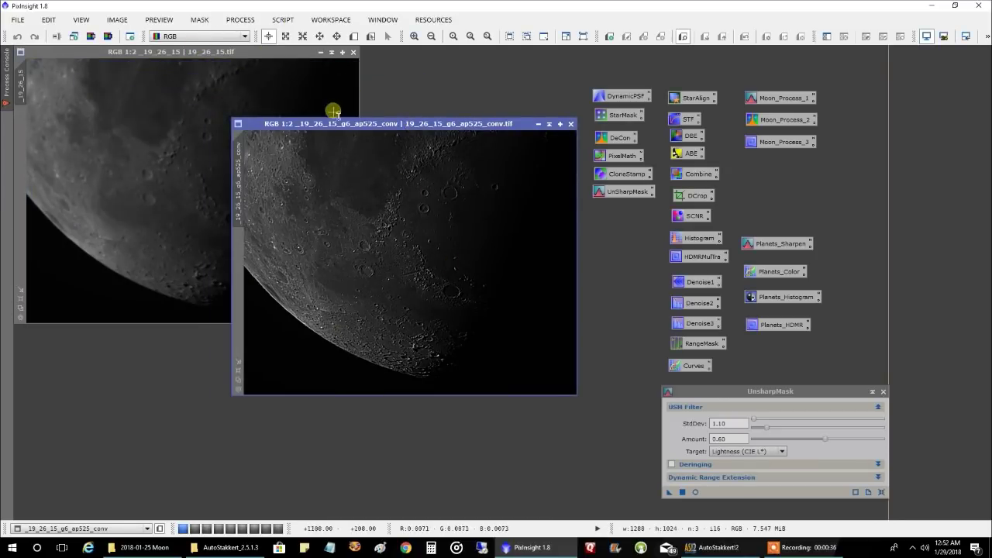
left_click_drag(333, 131, 199, 74)
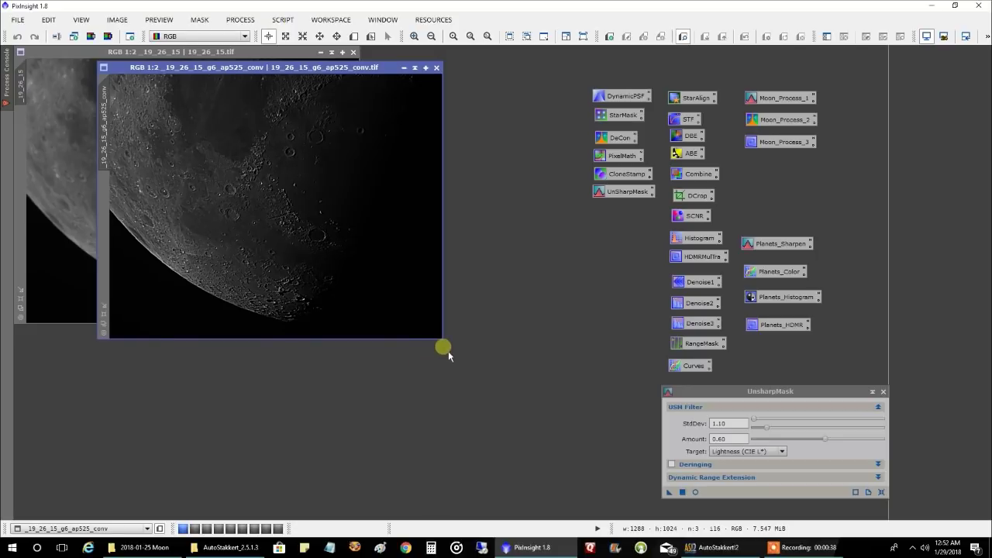
left_click_drag(442, 338, 590, 454)
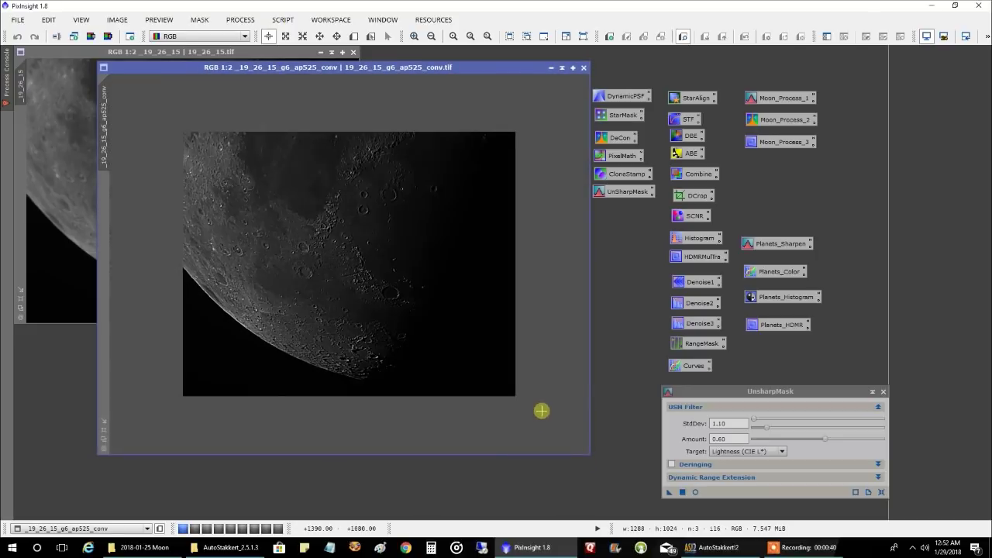
scroll(541, 411, "up", 1)
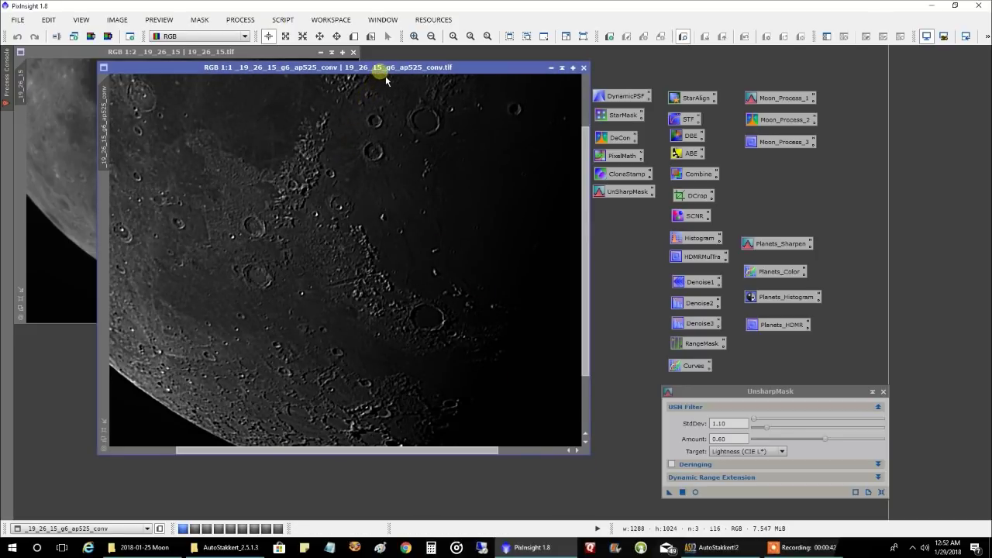
left_click_drag(386, 80, 415, 68)
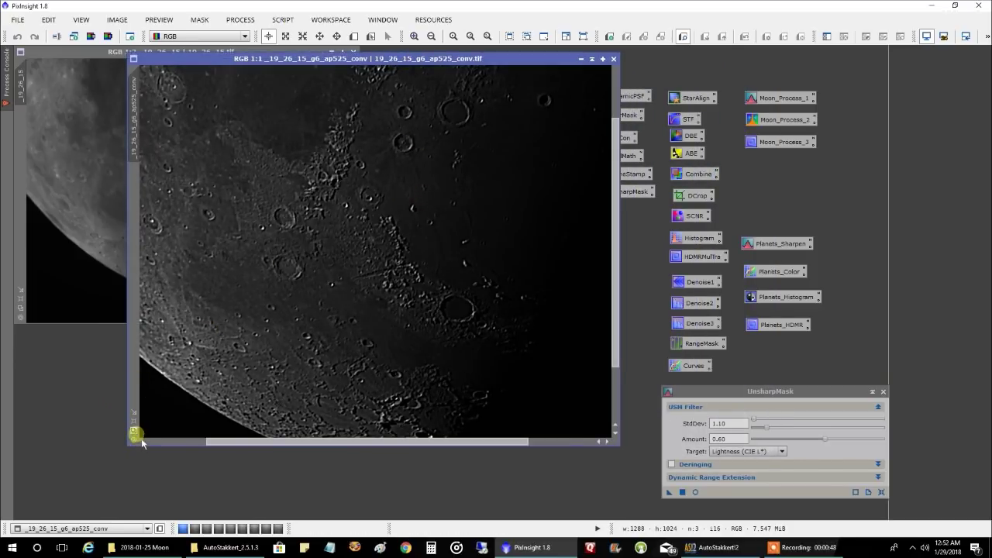
key("ctrl+minus")
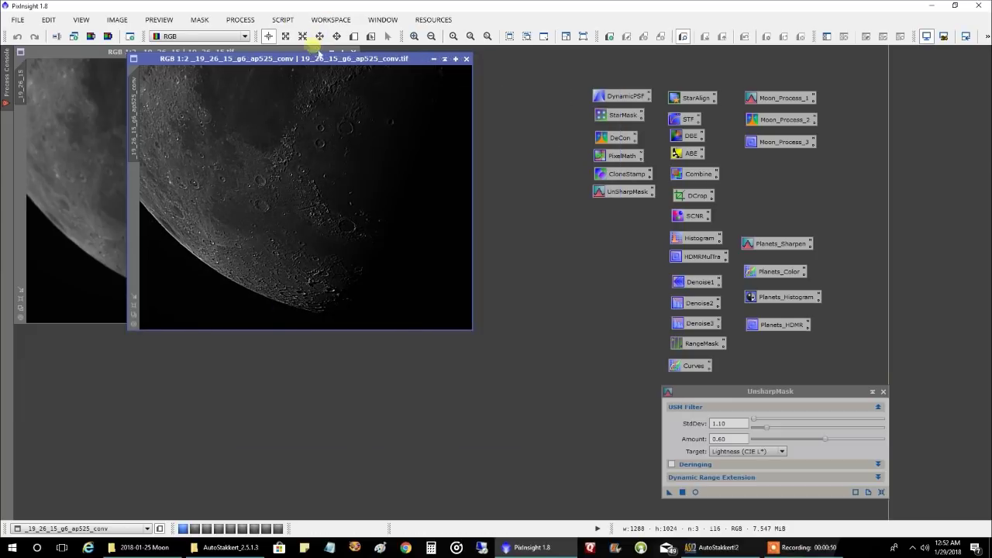
left_click_drag(314, 66, 547, 54)
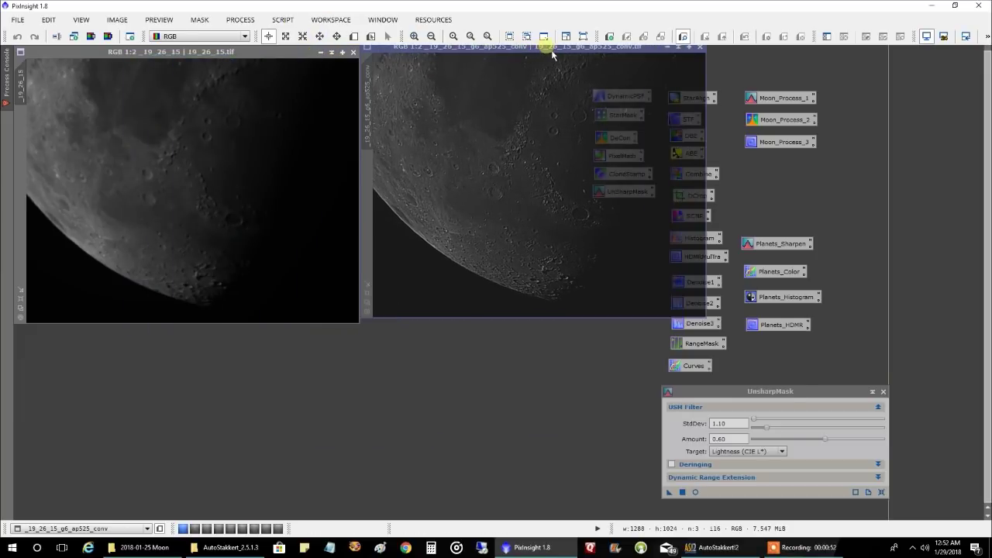
- Enlarge and zoom into the original 19_26_15 stack, then minimize the processed image
left_click(220, 107)
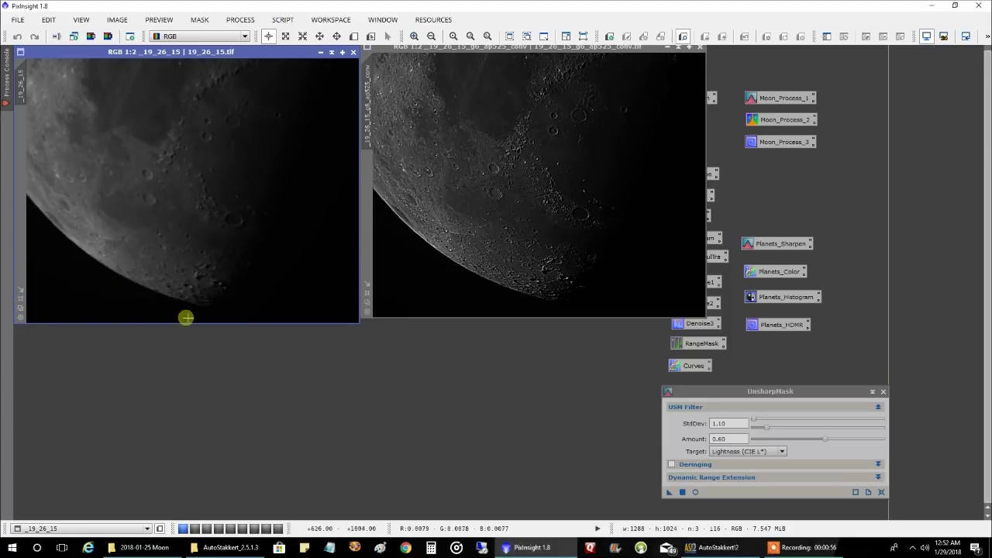
left_click_drag(360, 326, 633, 465)
scroll(472, 344, "up", 1)
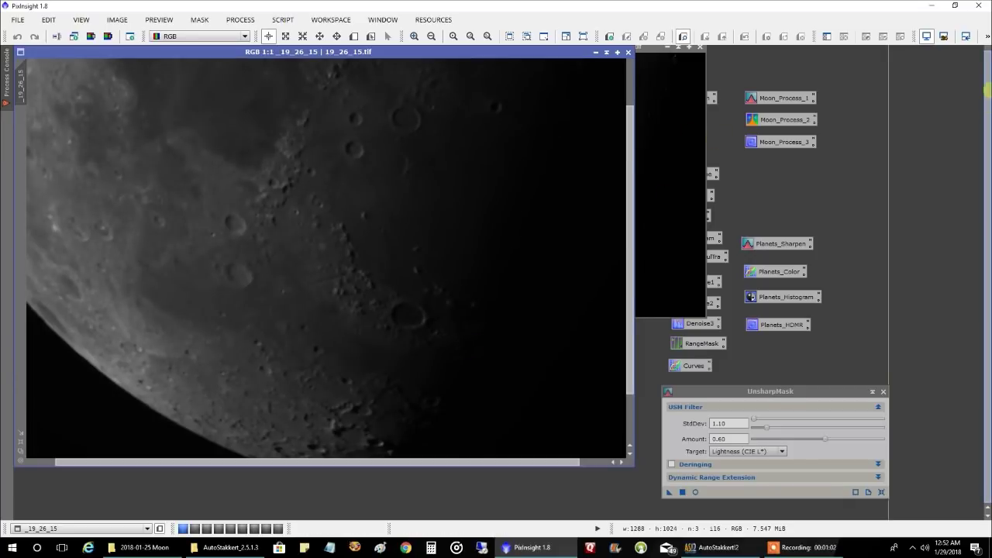
scroll(987, 91, "up", 1)
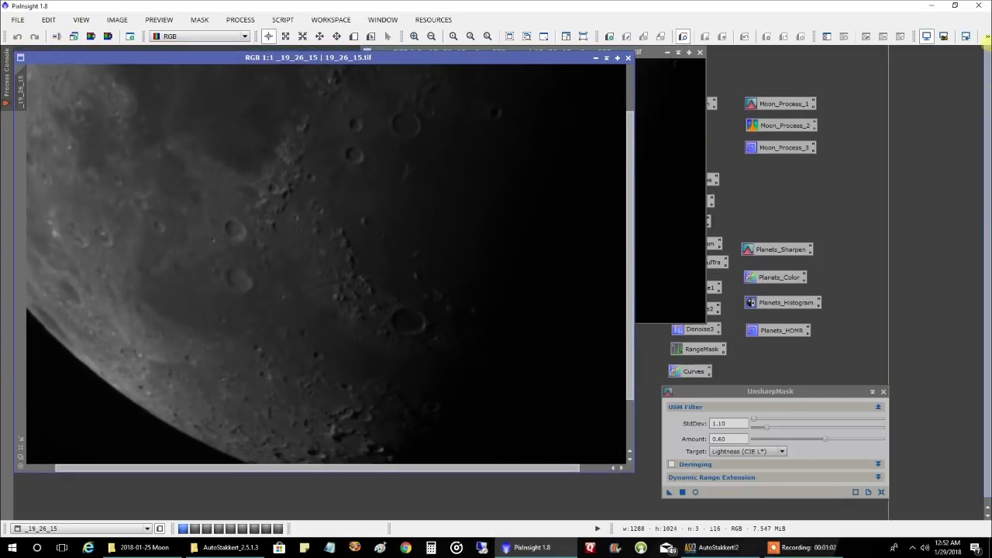
left_click(678, 52)
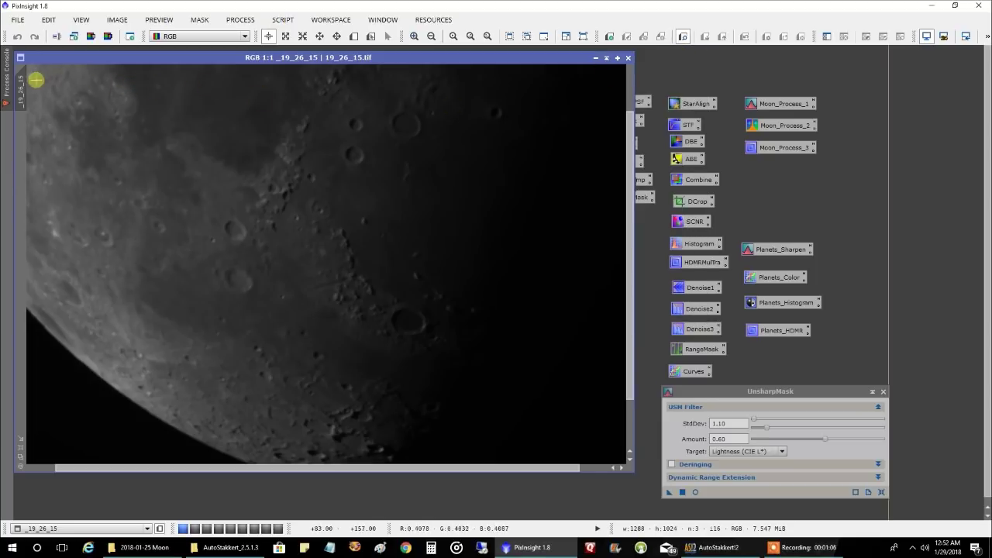
- Clone the original stack as _19_26_15_clone, minimize the original, and enlarge the clone window
mouse_move(18, 93)
left_mouse_down()
mouse_move(104, 122)
mouse_move(171, 117)
left_mouse_up()
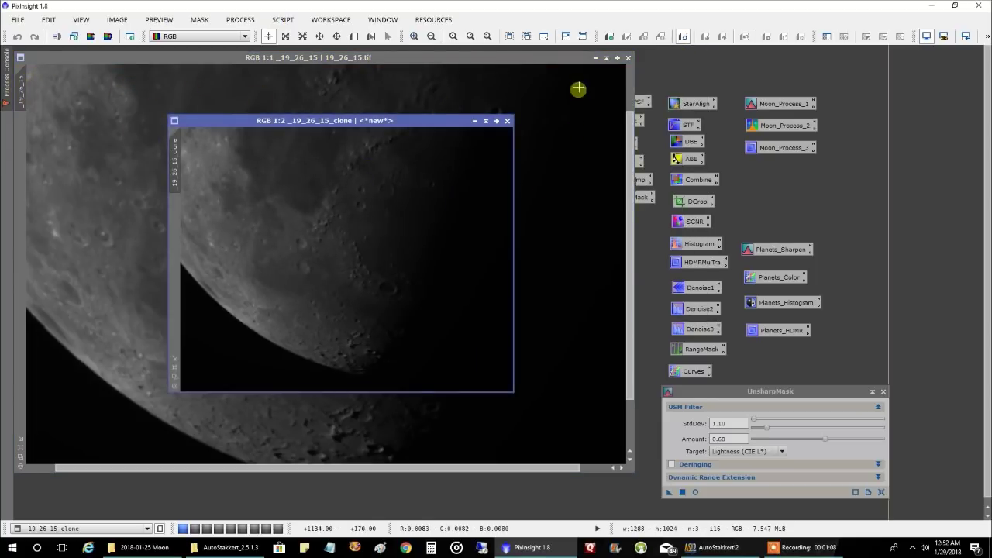
left_click(606, 58)
mouse_move(386, 123)
left_mouse_down()
mouse_move(360, 256)
mouse_move(338, 270)
mouse_move(144, 76)
left_mouse_up()
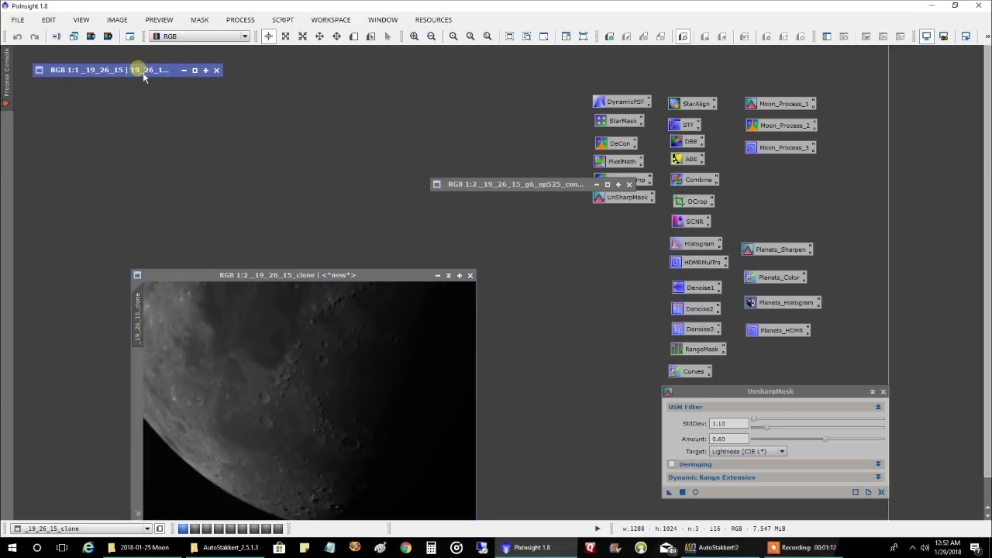
left_click_drag(506, 193, 316, 75)
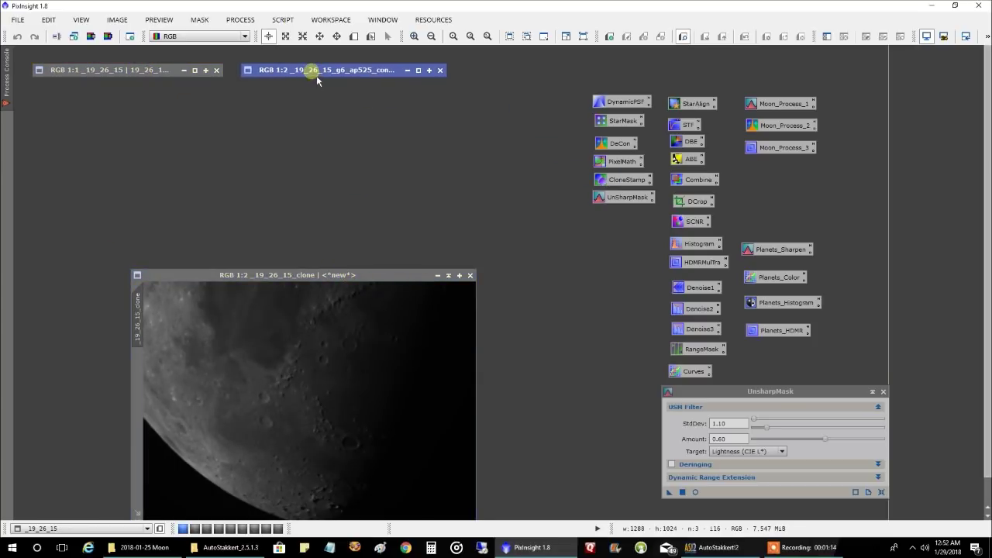
mouse_move(262, 269)
left_mouse_down()
mouse_move(163, 56)
mouse_move(150, 56)
left_mouse_up()
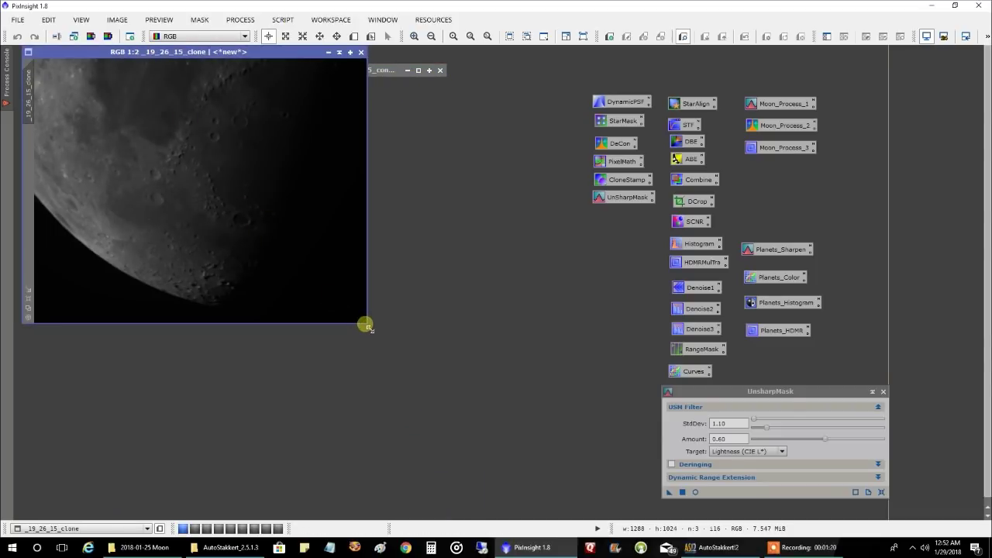
mouse_move(365, 325)
left_mouse_down()
mouse_move(474, 406)
mouse_move(536, 474)
left_mouse_up()
scroll(495, 440, "up", 1)
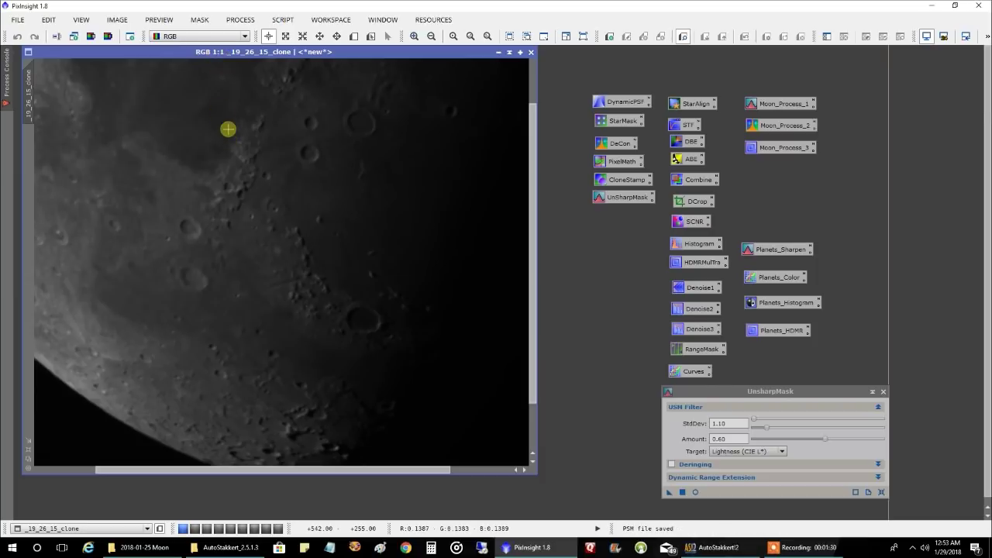
scroll(227, 127, "up", 1)
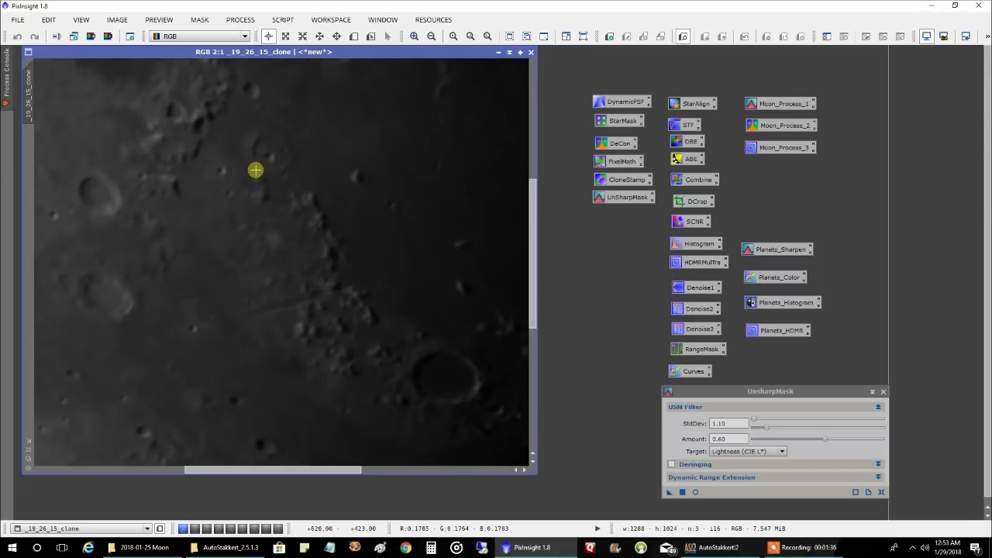
scroll(256, 170, "down", 1)
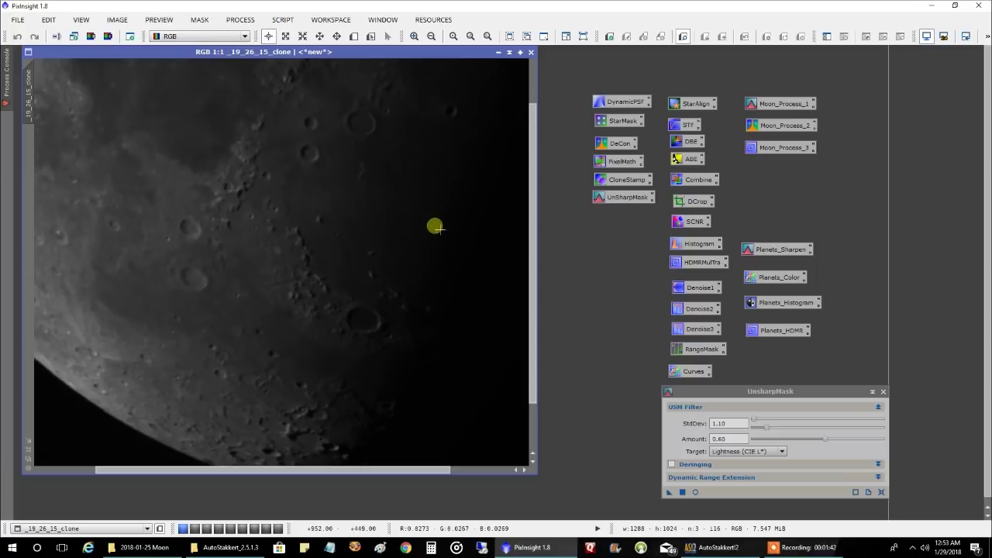
- Lift the curve's midtones with live preview to brighten the clone, then close Curves
double_click(686, 373)
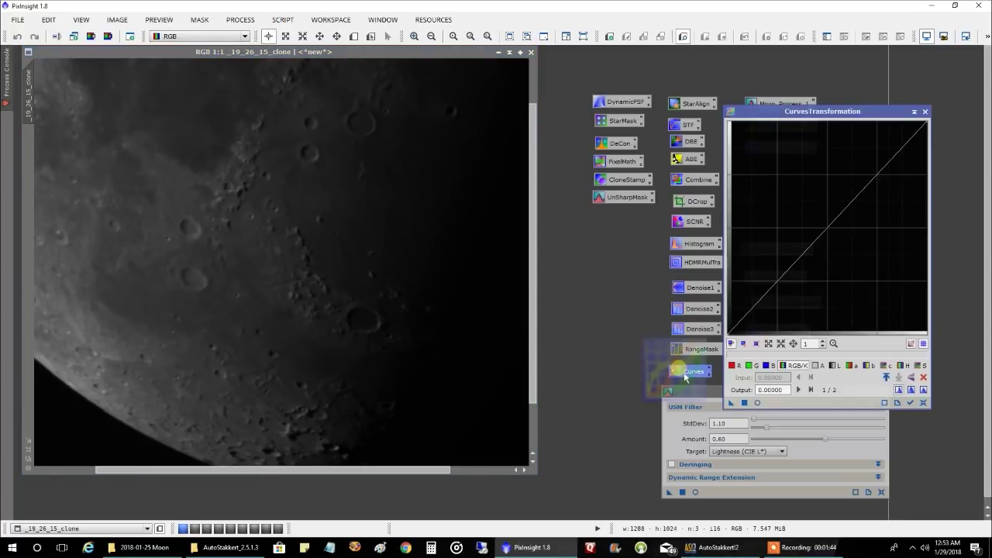
left_click(757, 402)
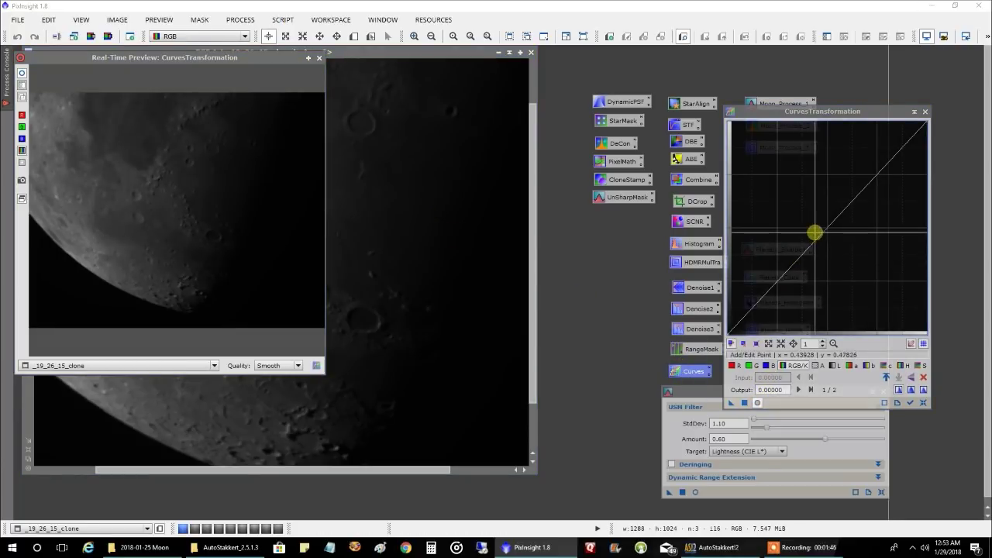
left_click_drag(815, 232, 788, 223)
left_click(742, 401)
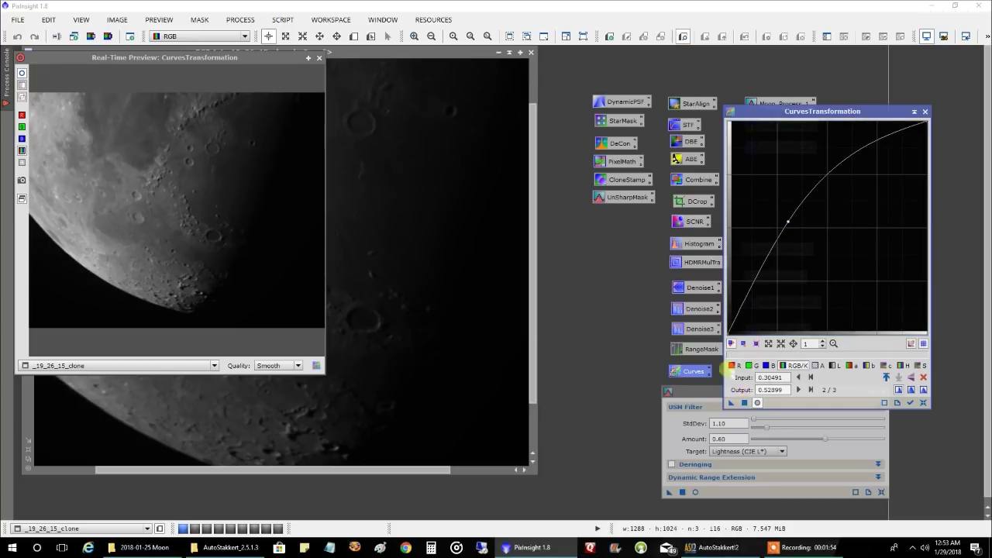
left_click(318, 58)
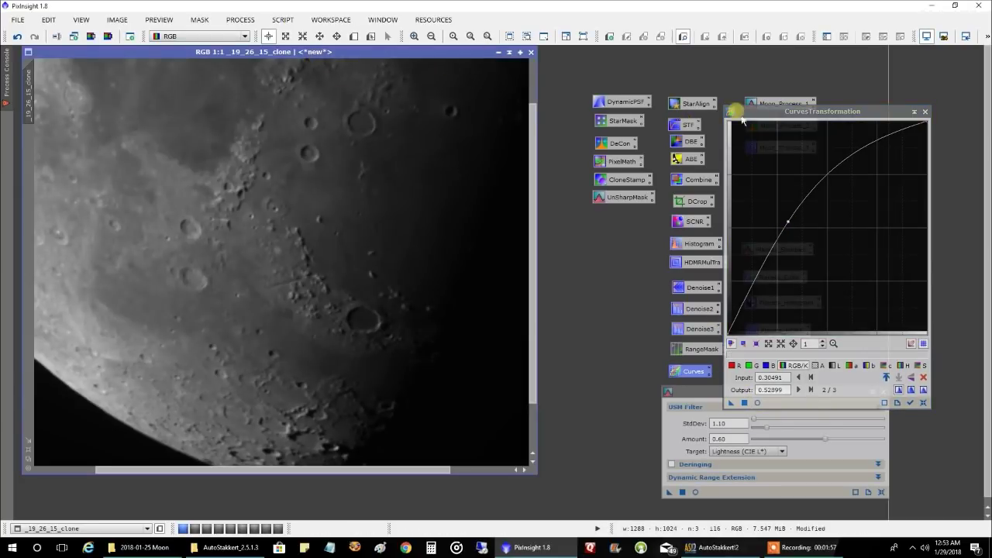
left_click(925, 112)
- Apply UnsharpMask (StdDev 1.10, Amount 0.60) to the clone four times in succession
left_click_drag(703, 392, 579, 205)
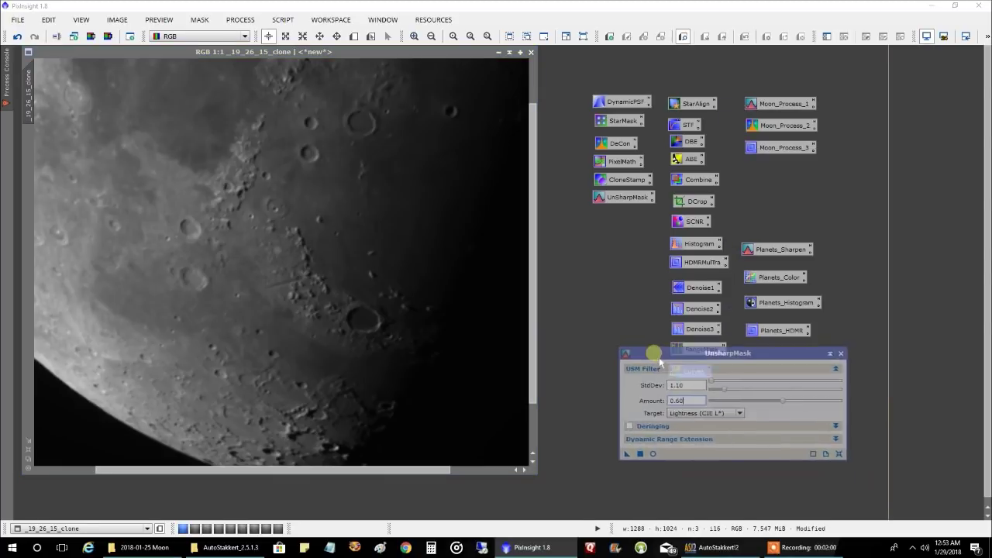
left_click_drag(447, 165, 447, 165)
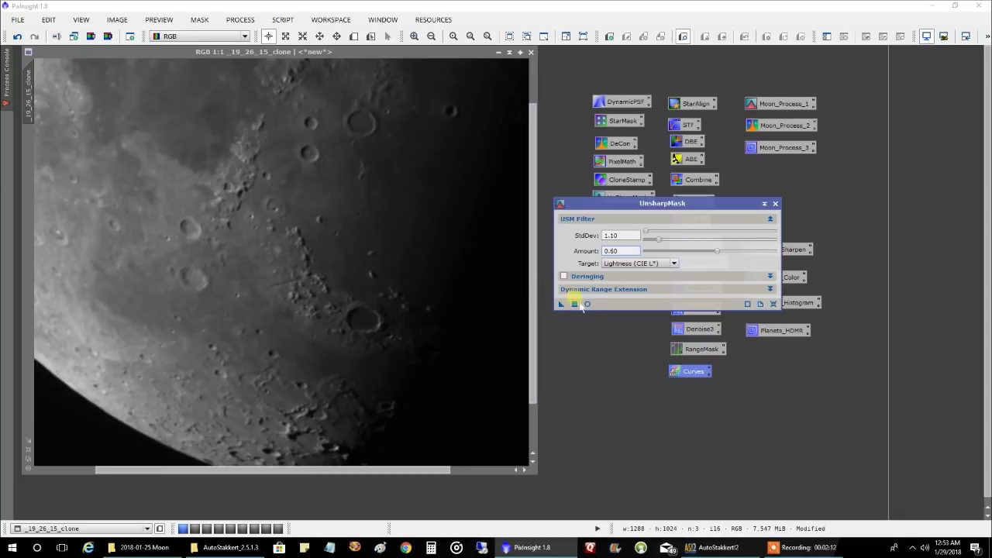
left_click(577, 307)
left_click(578, 307)
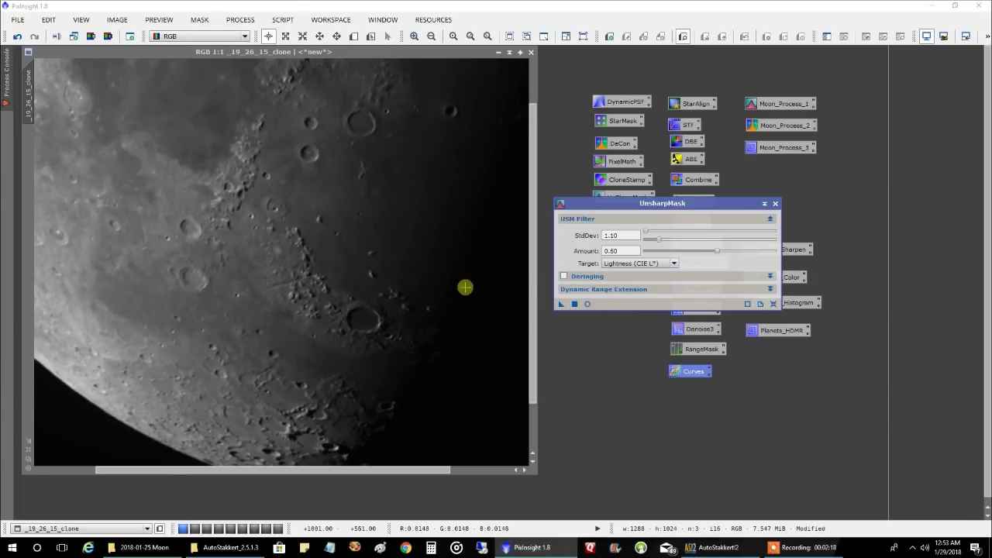
left_click(576, 306)
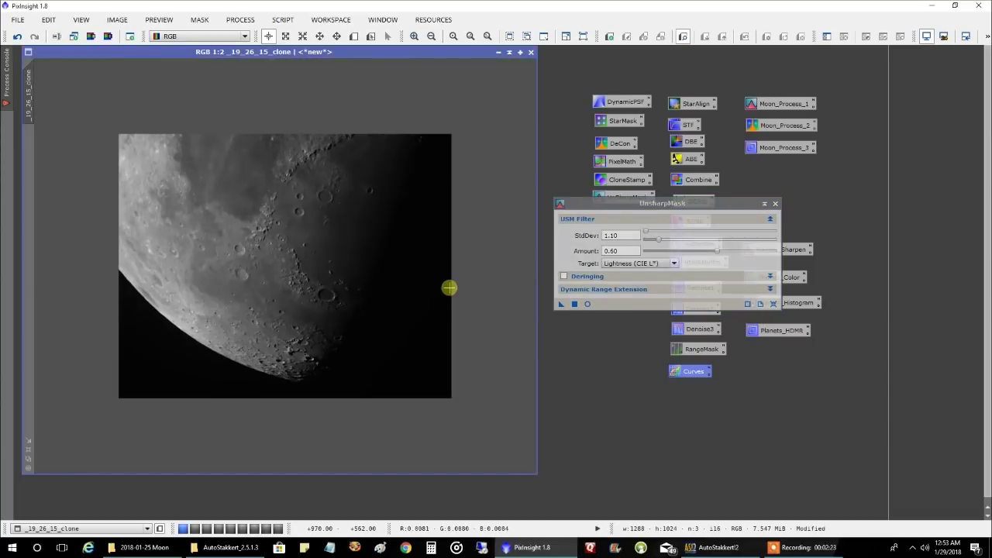
left_click(449, 287)
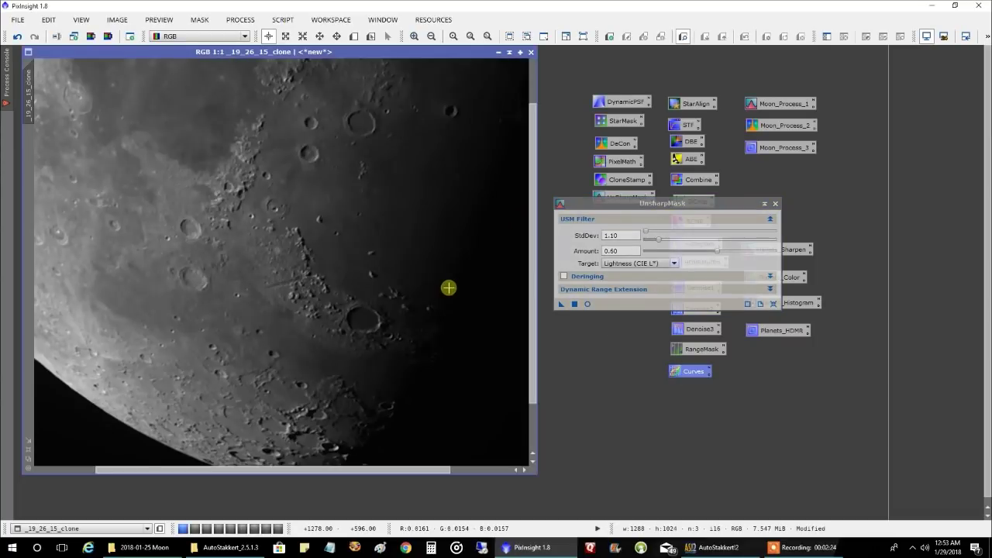
left_click(583, 312)
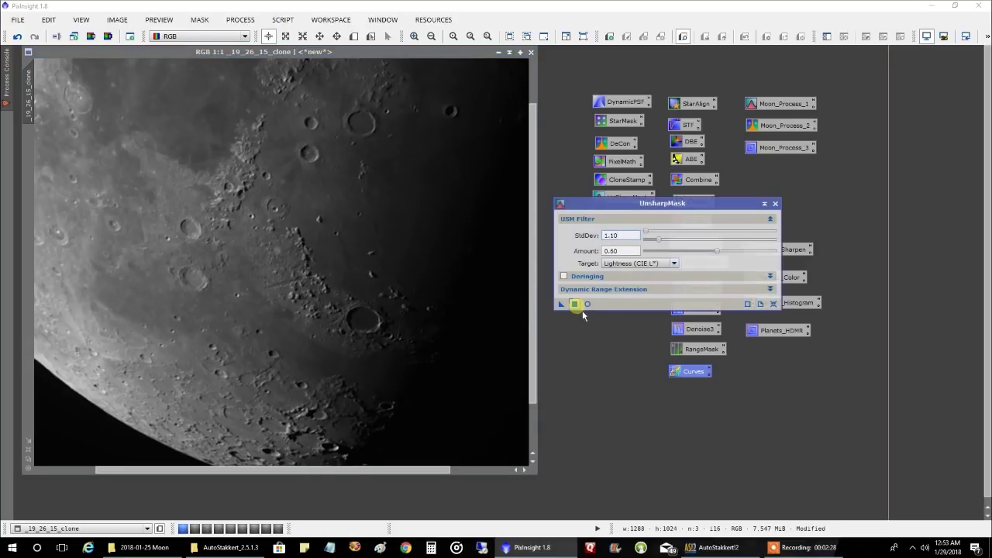
left_click(575, 305)
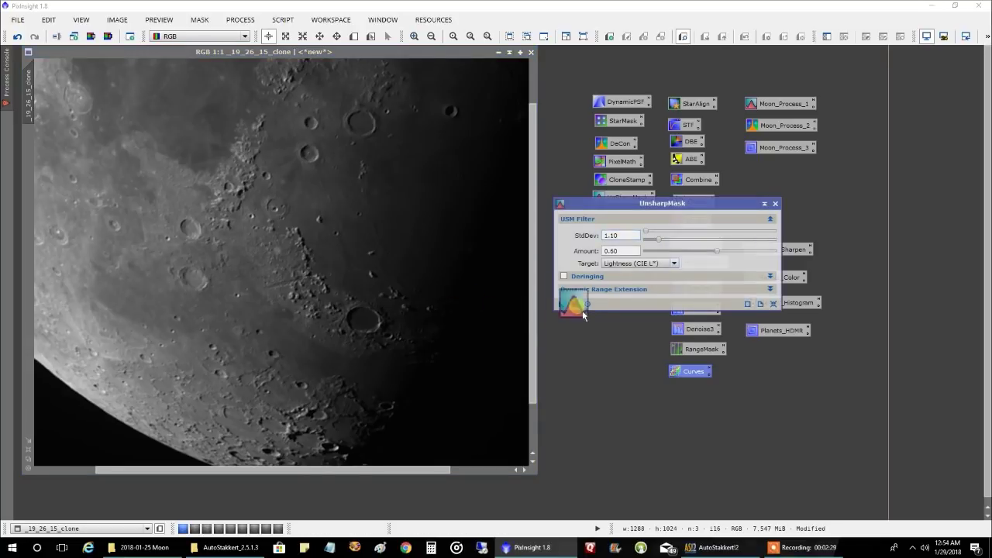
left_click(488, 287)
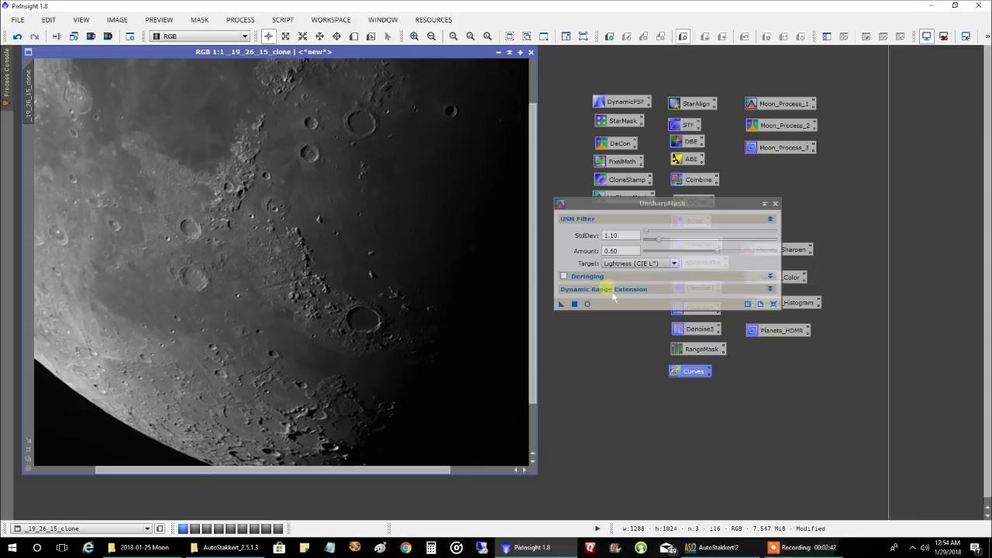
- Undo to compare before and after, then apply a gentler StdDev 0.60 UnsharpMask pass
left_click(574, 304)
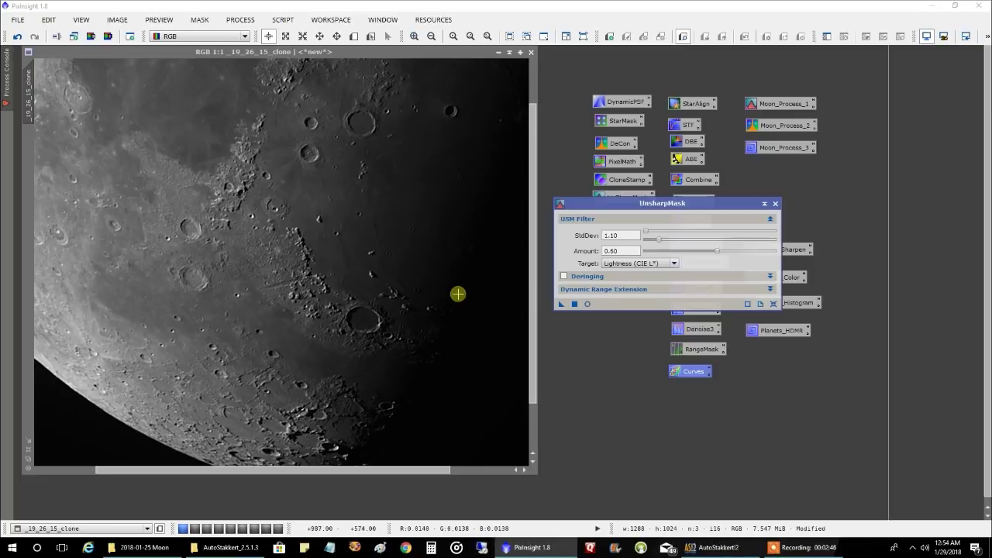
left_click(464, 269)
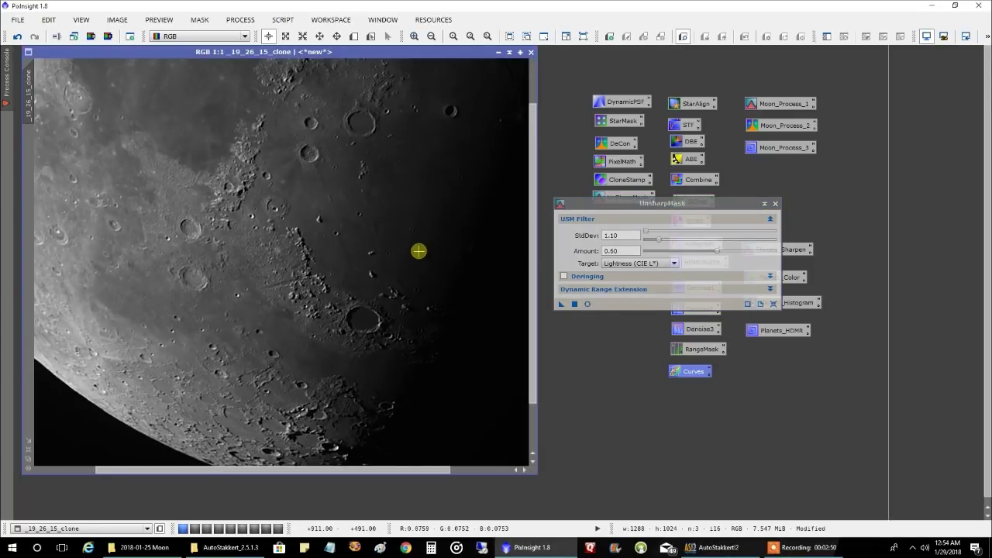
key("ctrl+z")
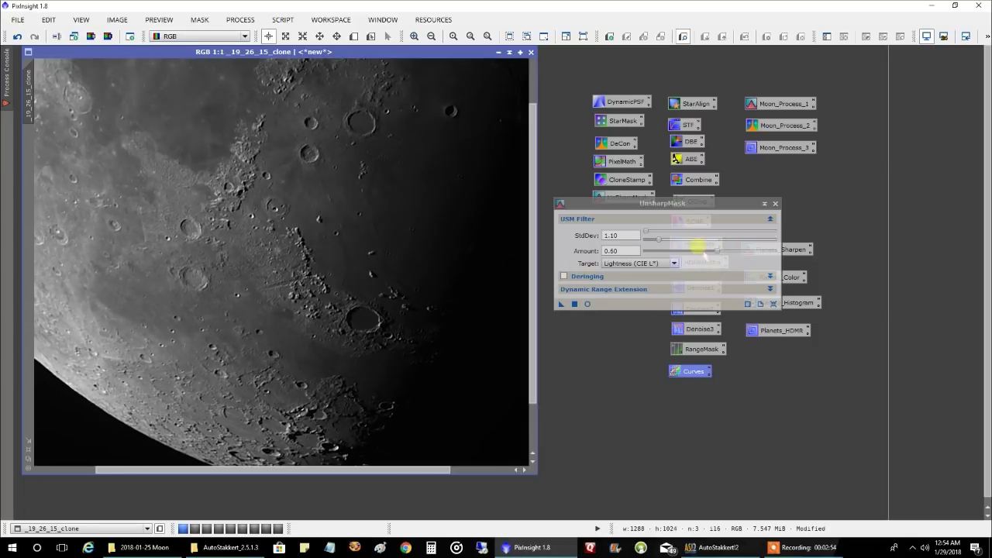
left_click(663, 249)
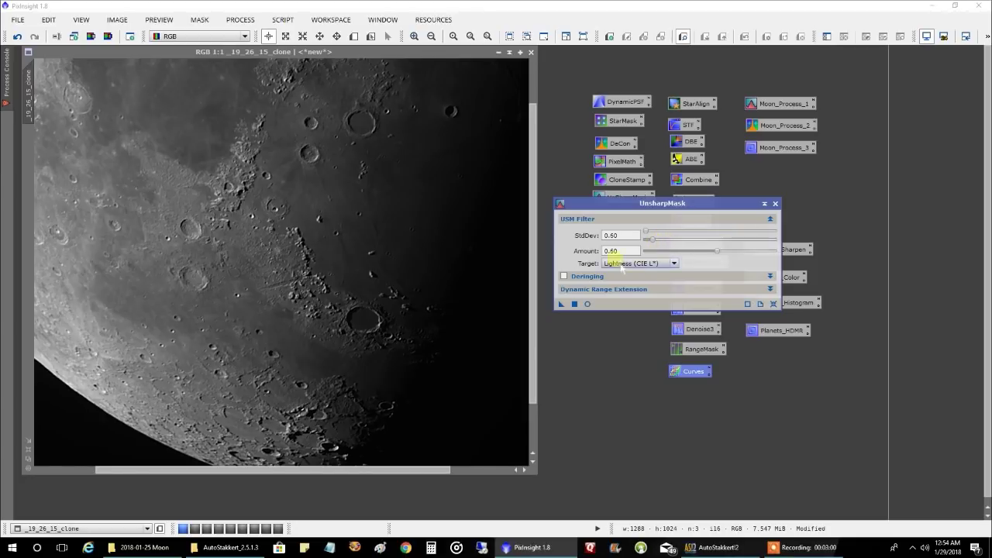
left_click(574, 304)
- Move the UnsharpMask window aside and shift the sharpened clone to the right
left_click_drag(721, 204, 885, 400)
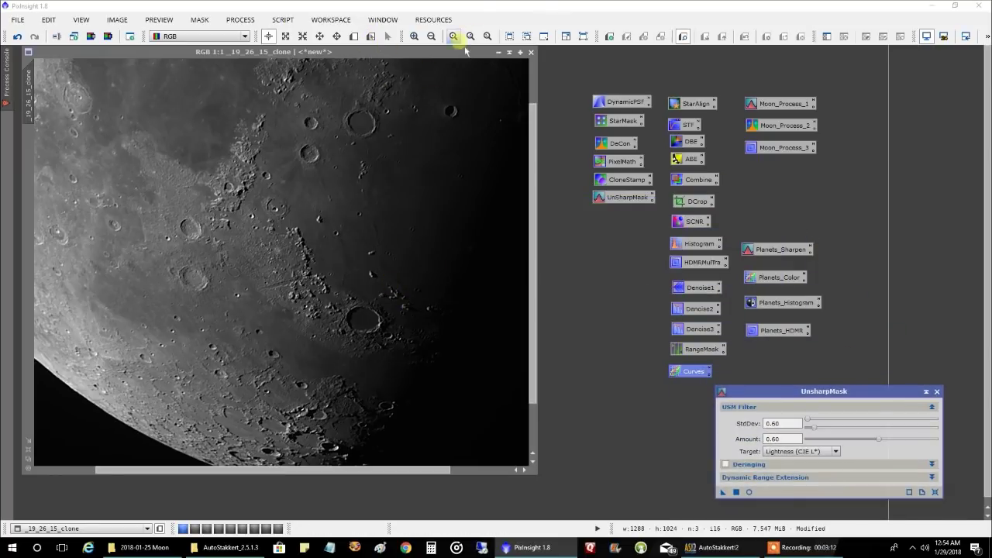
left_click_drag(460, 52, 775, 60)
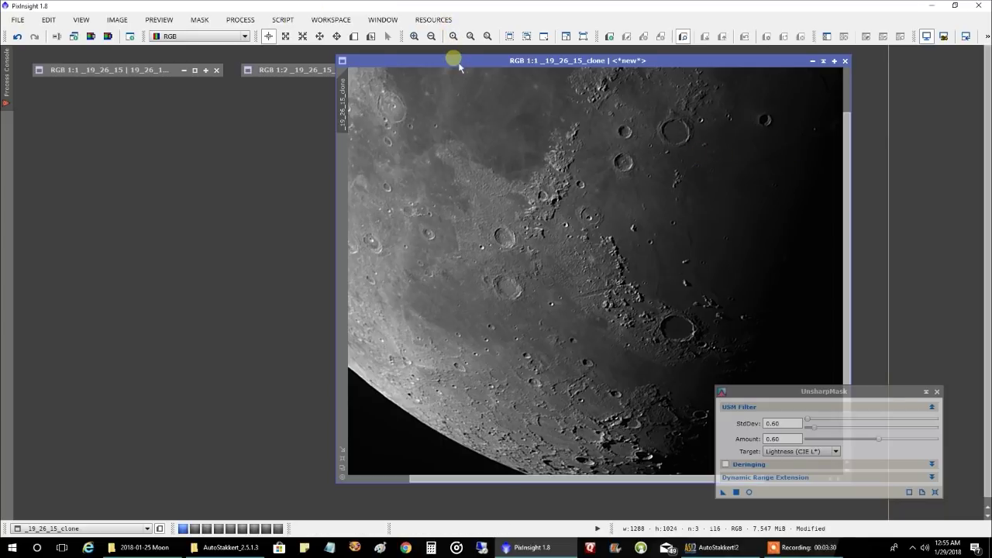
left_click_drag(455, 60, 608, 59)
- Restore the _19_26_15_g6_ap525_conv stack at 1:1 beside the clone to compare, then close it
double_click(369, 70)
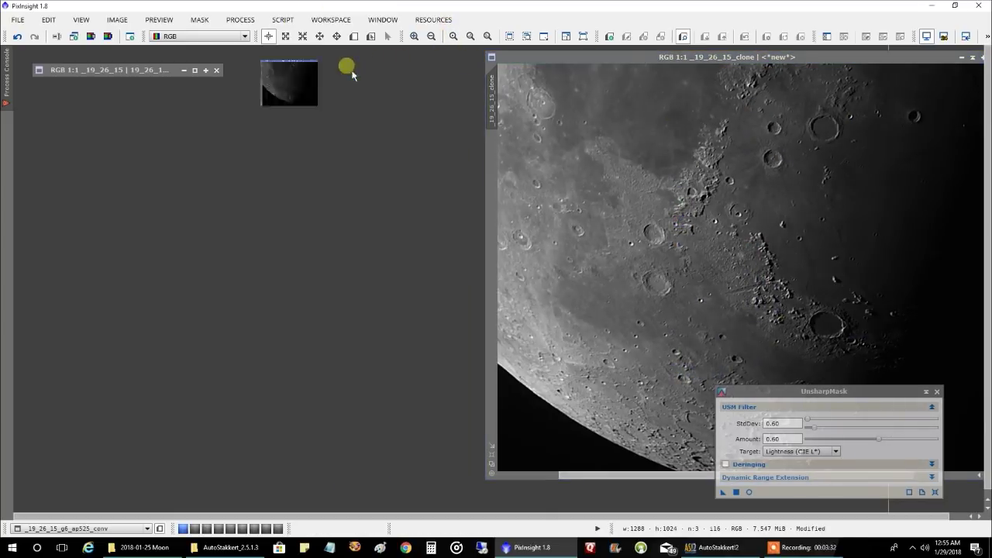
left_click_drag(475, 63, 127, 54)
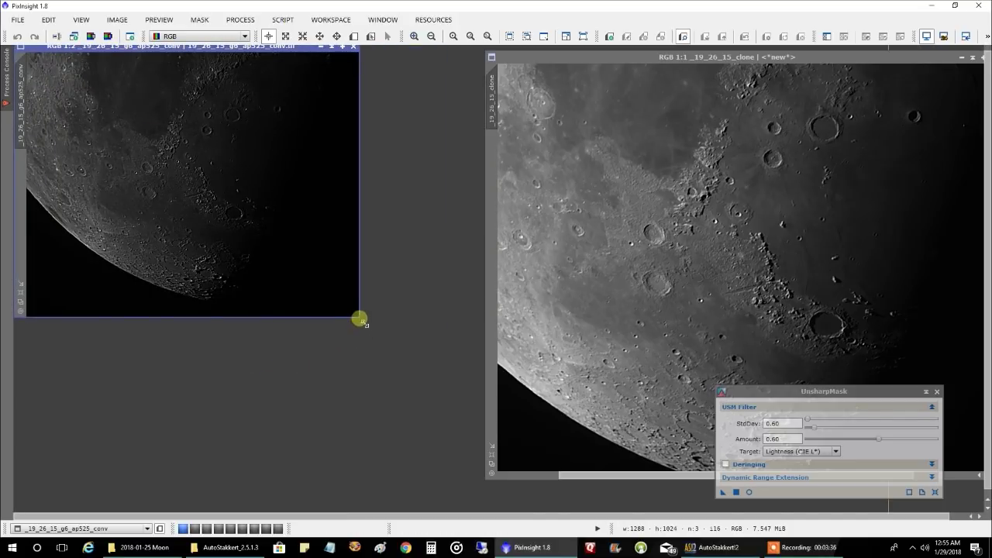
left_click_drag(362, 320, 540, 471)
scroll(445, 354, "up", 1)
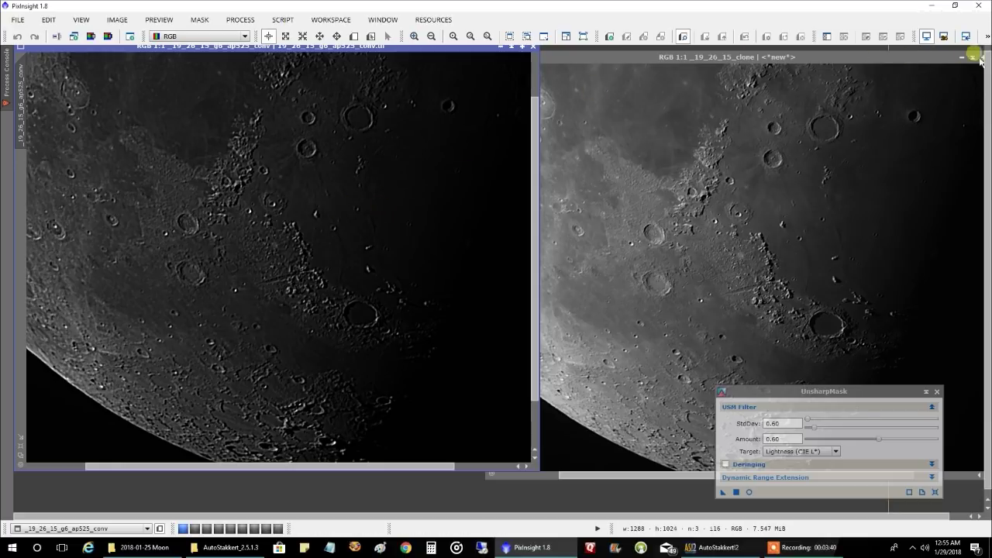
left_click_drag(985, 62, 984, 68)
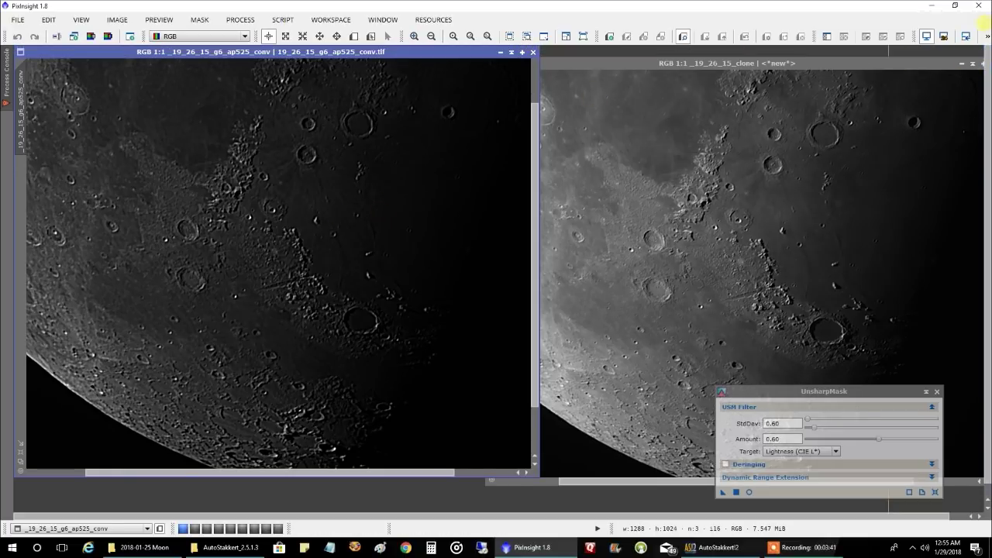
left_click(532, 46)
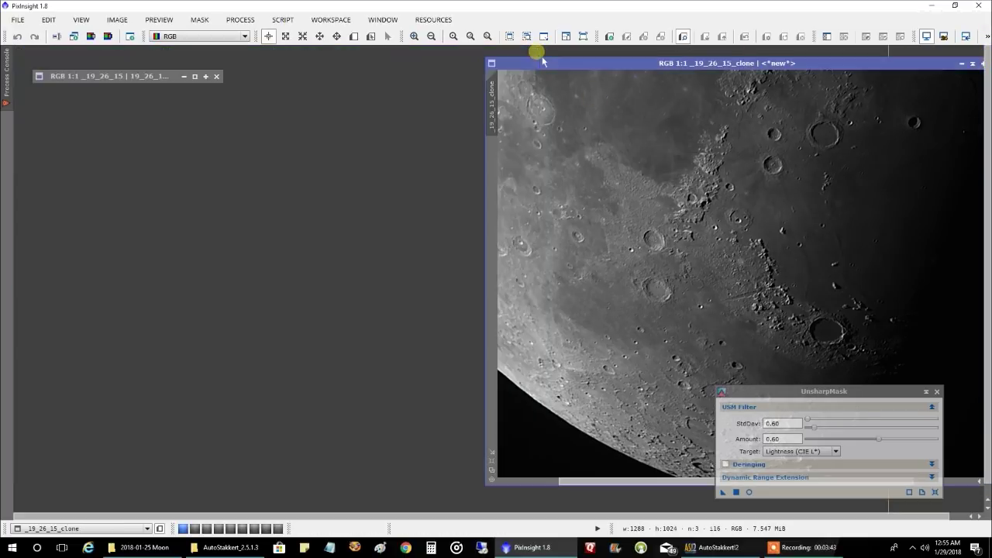
- Restore the original _19_26_15 stack, zoom to inspect it, and shift the clone left beside it
left_click(195, 76)
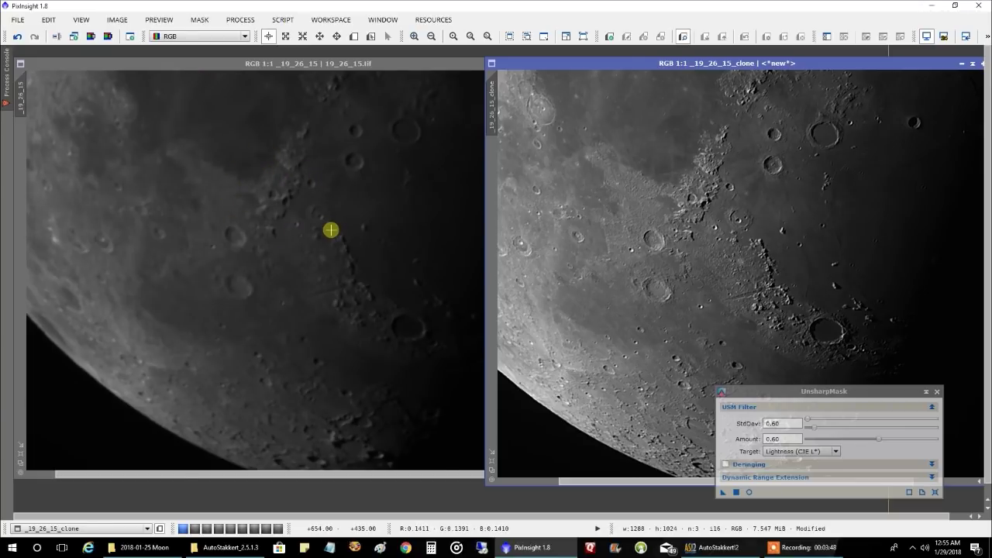
scroll(332, 230, "up", 1)
scroll(332, 230, "down", 1)
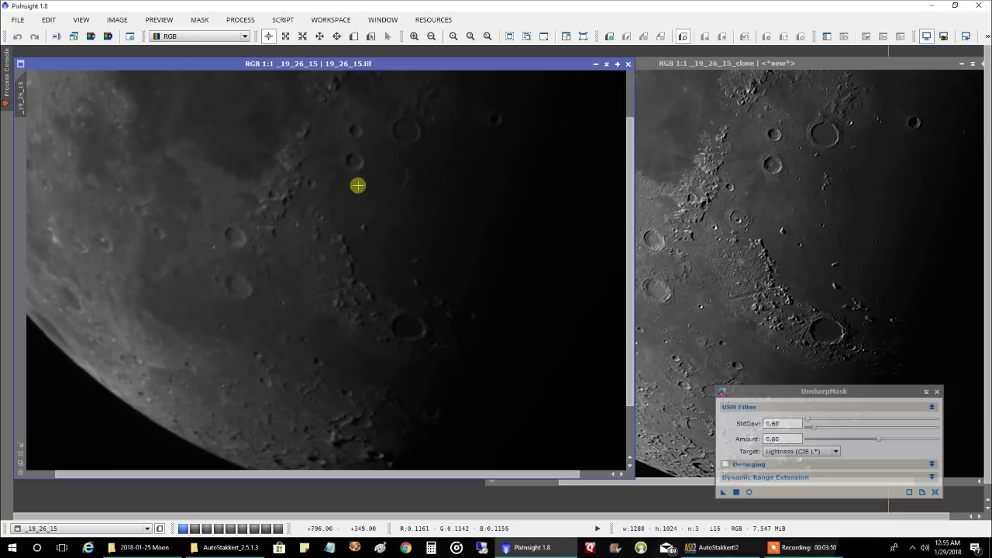
left_click(722, 174)
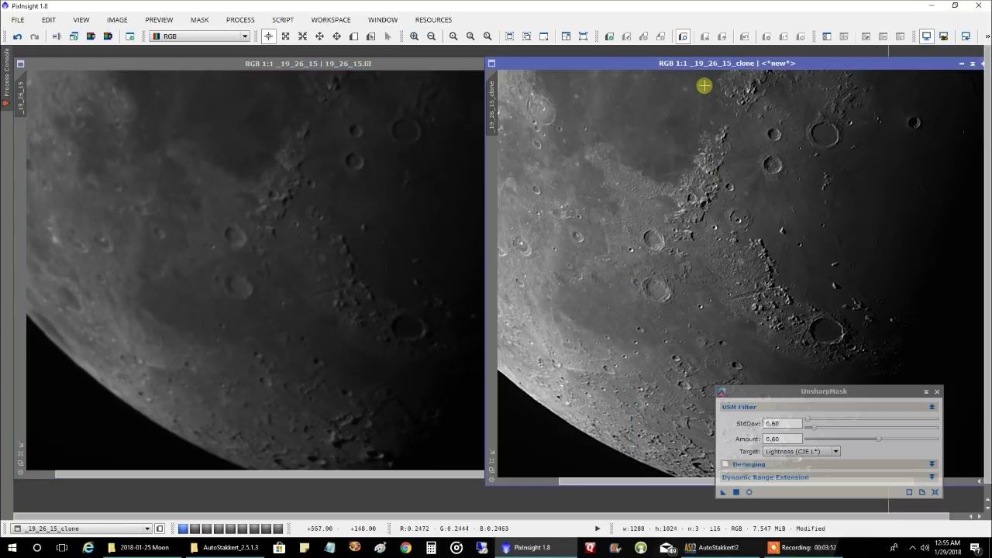
left_click_drag(703, 61, 559, 65)
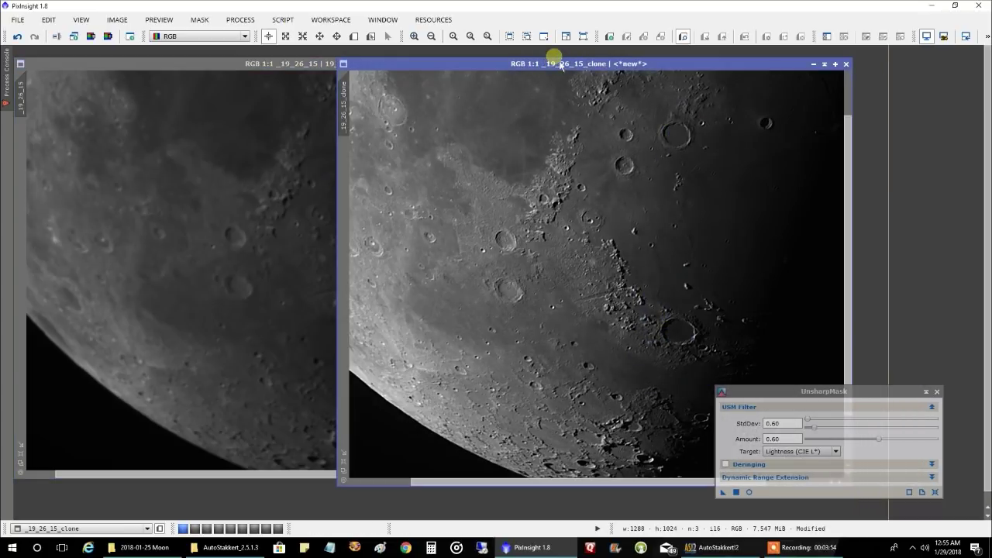
mouse_move(561, 65)
left_mouse_down()
mouse_move(492, 58)
mouse_move(440, 72)
left_mouse_up()
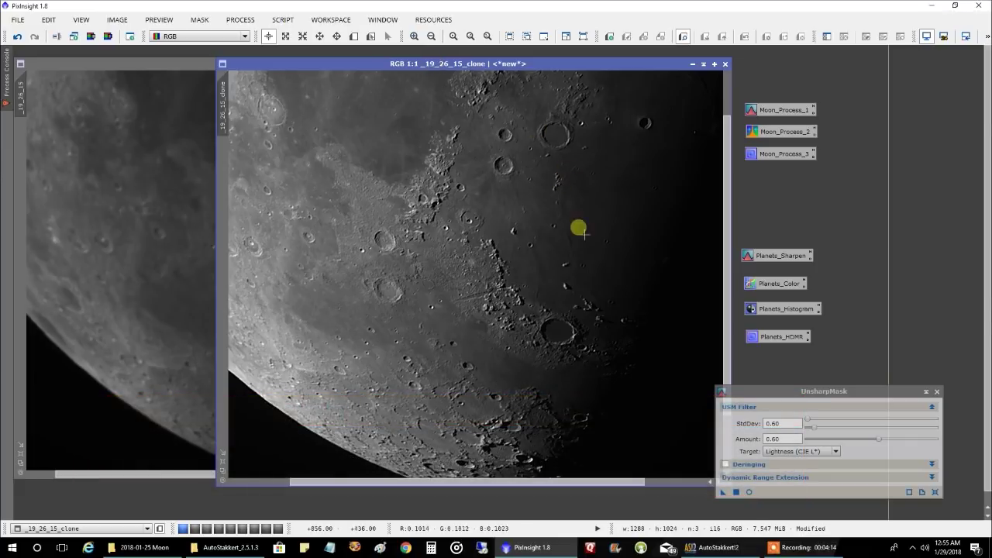
- Sharpen the _19_26_15_clone moon image again with UnsharpMask at StdDev 0.60, Amount 0.60
left_click(731, 484)
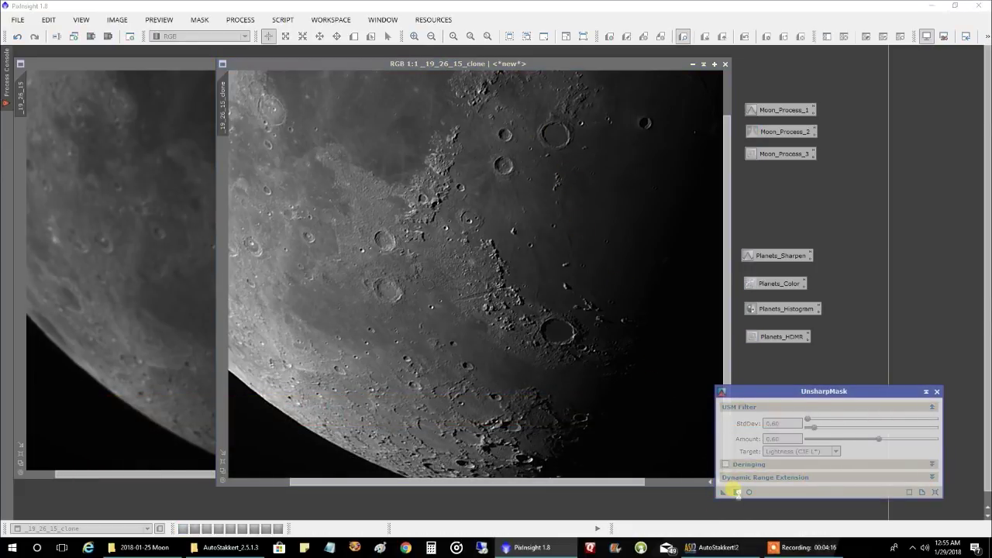